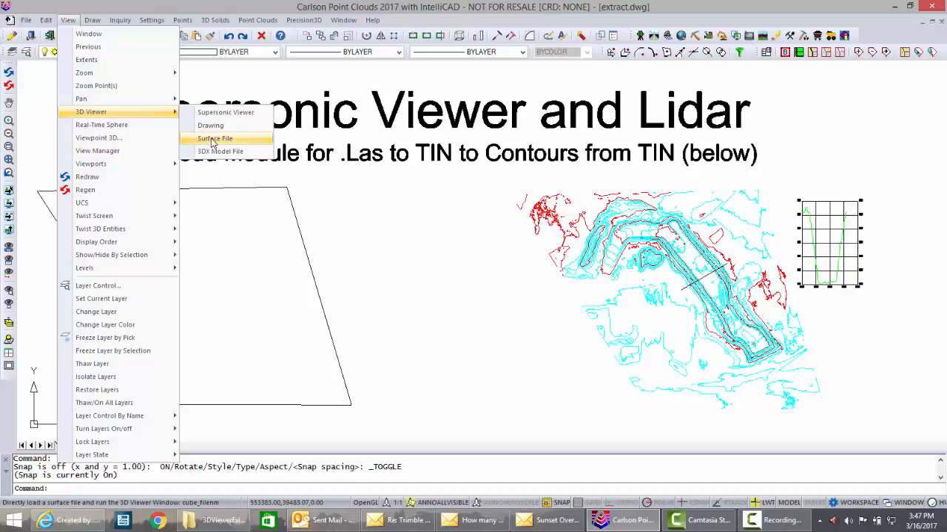
- Load the recent surface file Extract2.tin into the 3D Viewer
left_click(213, 139)
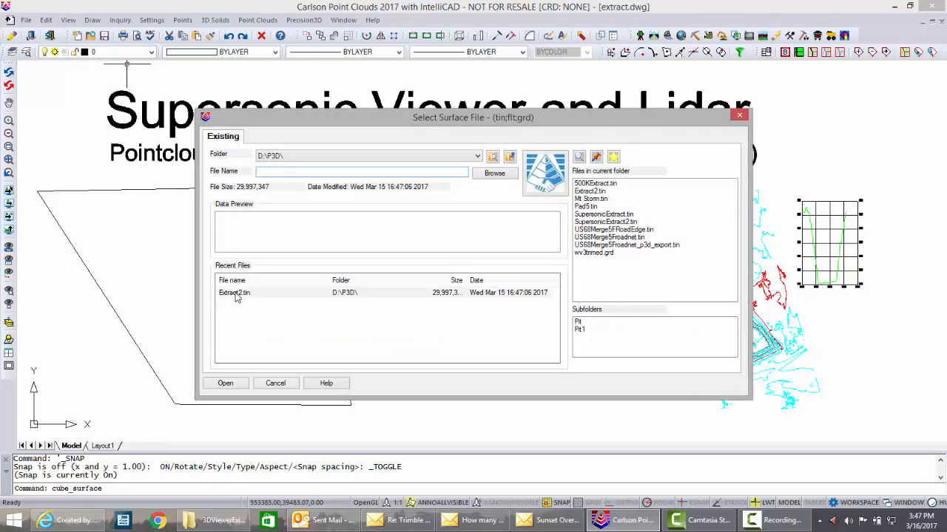
left_click(237, 294)
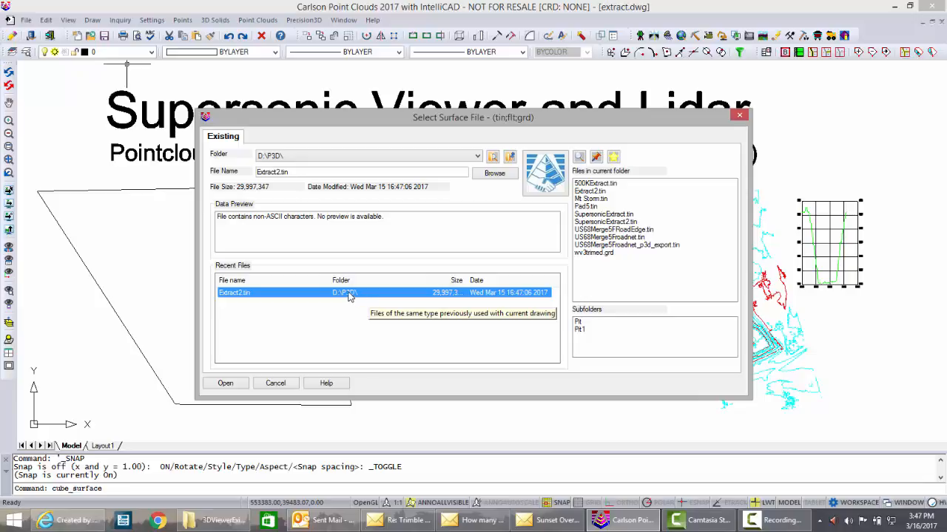
left_click(225, 384)
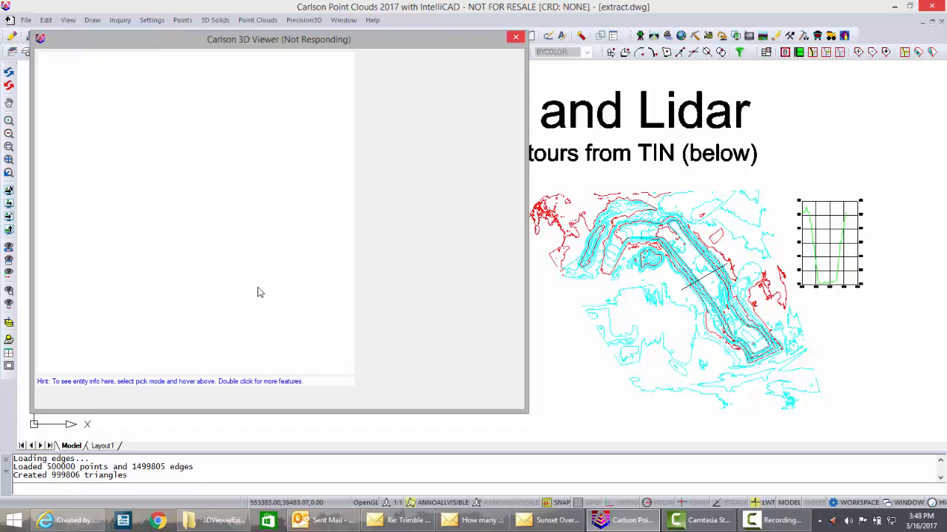
- Orbit and zoom around the elevation-colored surface to inspect the terrain, then exit the viewer
mouse_move(229, 258)
left_mouse_down()
mouse_move(293, 283)
mouse_move(161, 255)
mouse_move(222, 270)
mouse_move(215, 222)
mouse_move(244, 275)
mouse_move(214, 261)
mouse_move(206, 198)
mouse_move(239, 250)
left_mouse_up()
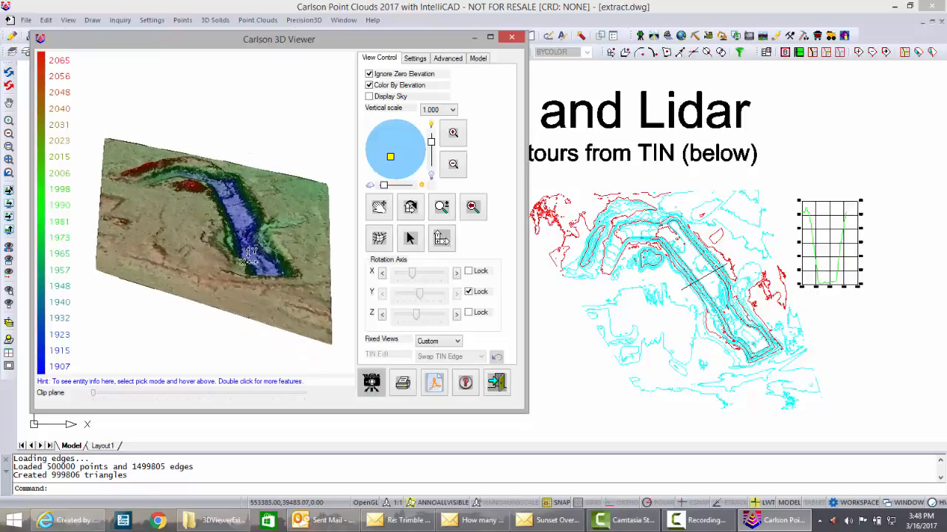
left_click_drag(314, 304, 216, 253)
scroll(215, 237, "up", 5)
scroll(216, 232, "up", 2)
scroll(216, 232, "down", 2)
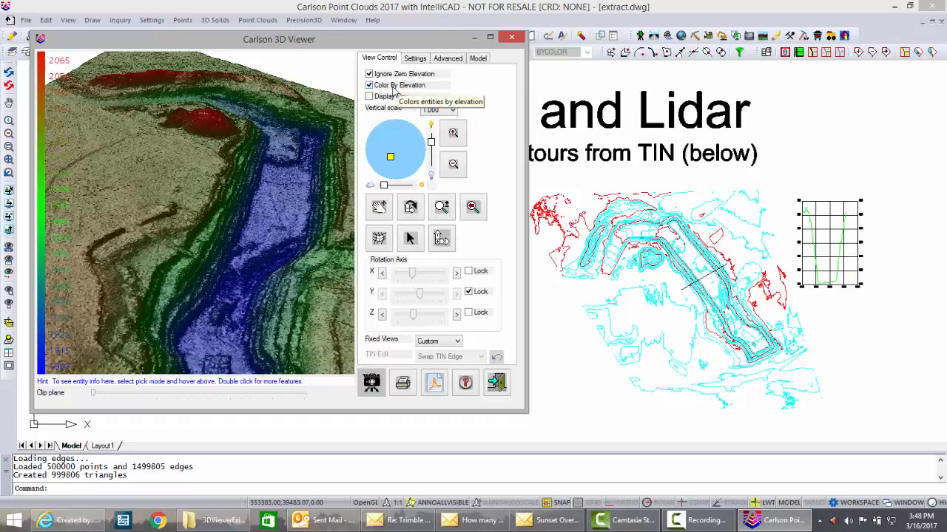
scroll(241, 255, "down", 3)
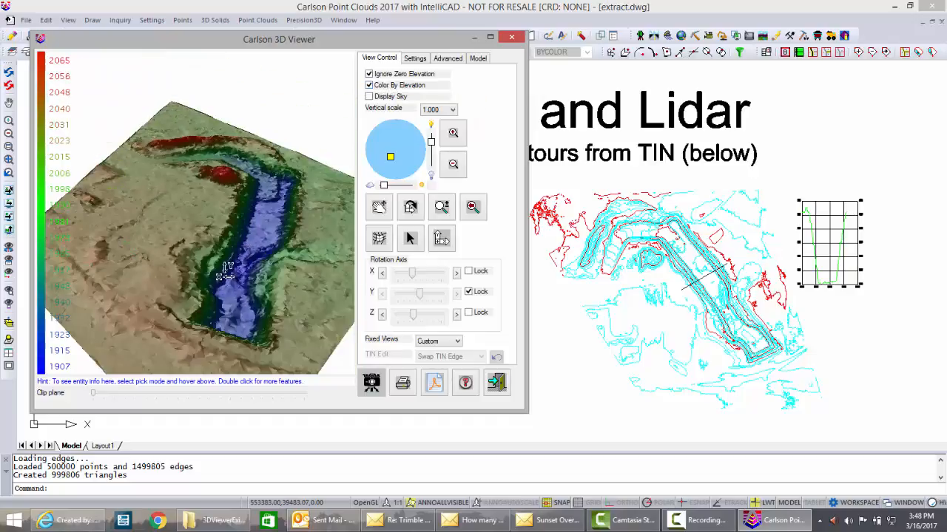
mouse_move(224, 246)
left_mouse_down()
mouse_move(224, 222)
mouse_move(228, 242)
left_mouse_up()
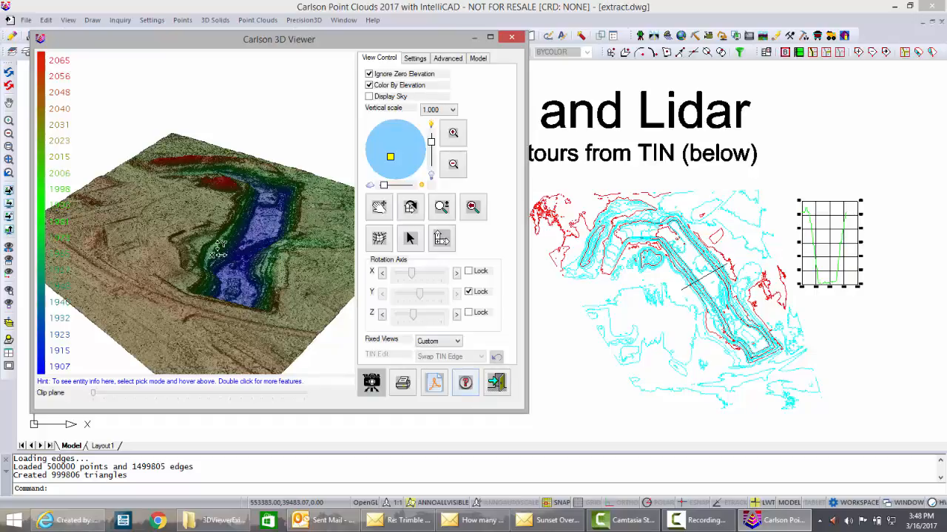
left_click(496, 383)
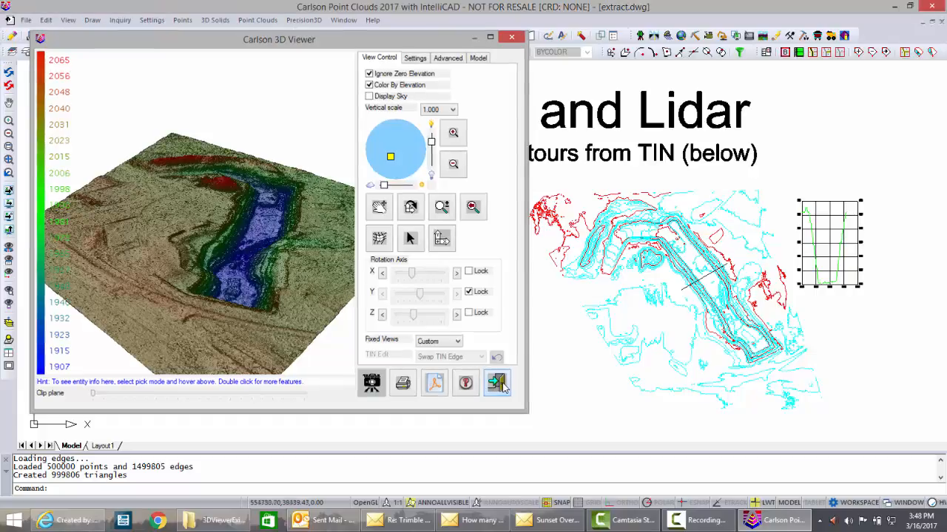
- Launch the Supersonic Viewer from the drawing and load the Extract2.tin surface into it
left_click(67, 21)
mouse_move(101, 115)
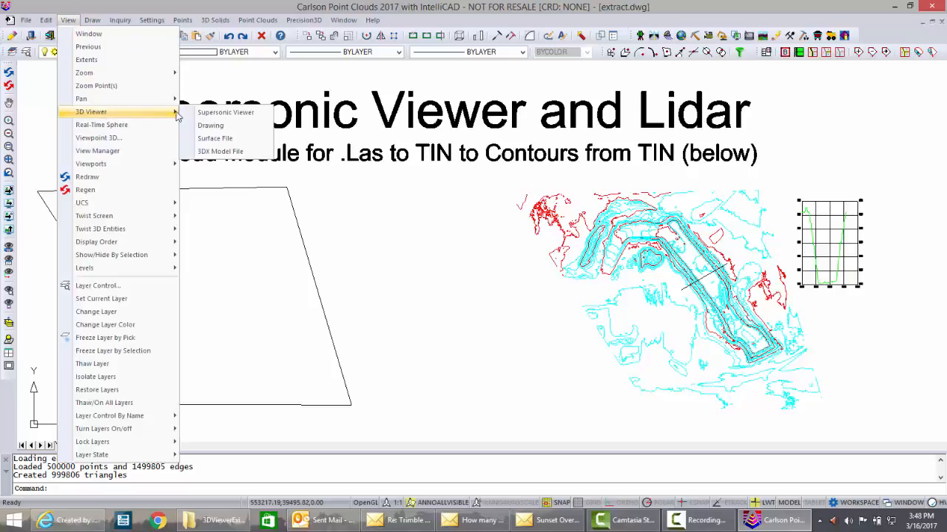
left_click(237, 114)
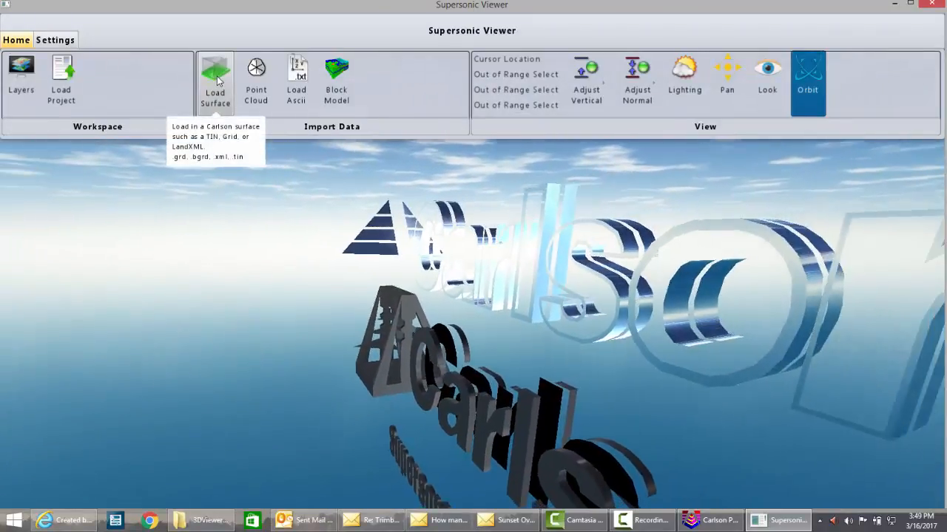
left_click(217, 77)
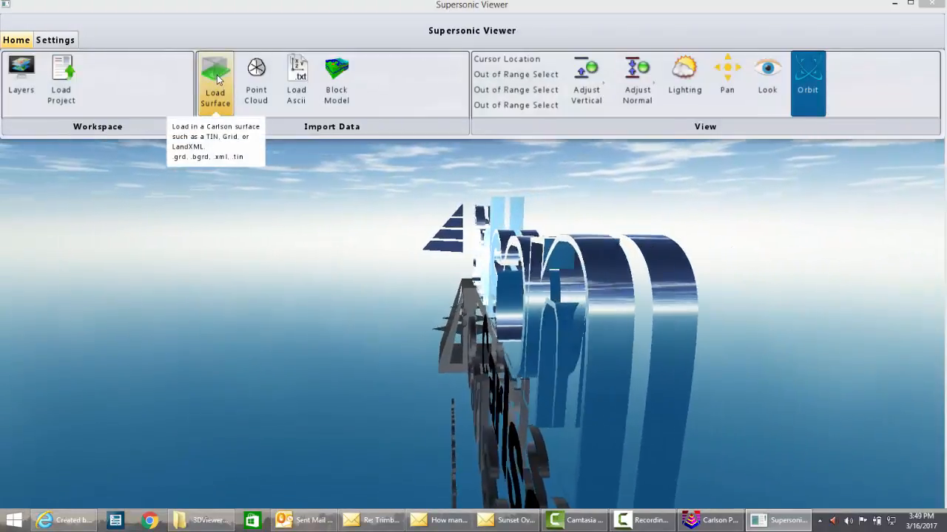
left_click(185, 97)
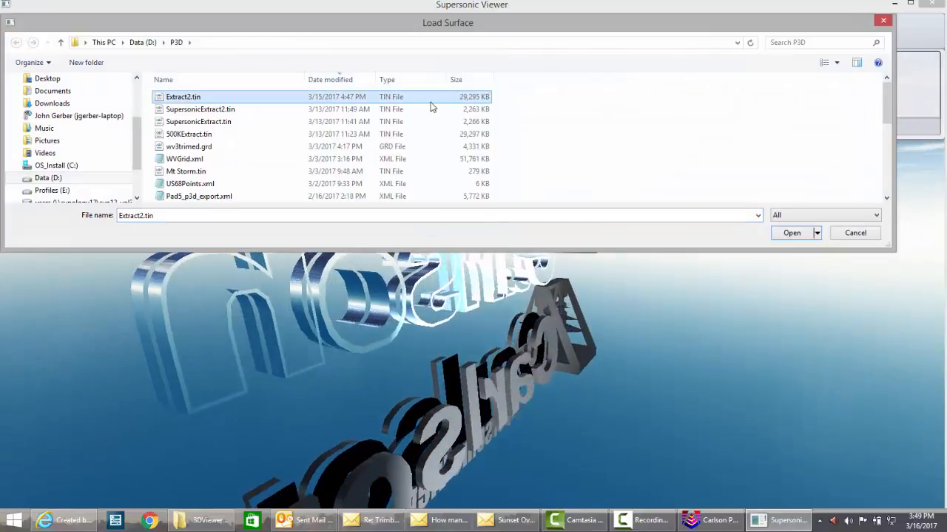
left_click(790, 234)
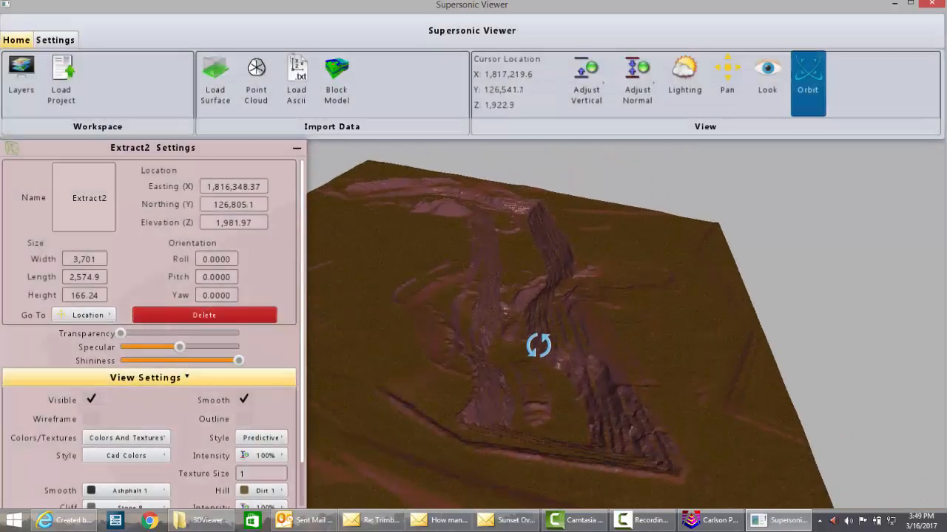
- Orbit and zoom around the loaded surface to examine the terrain in its CAD colors
left_click_drag(539, 346, 493, 353)
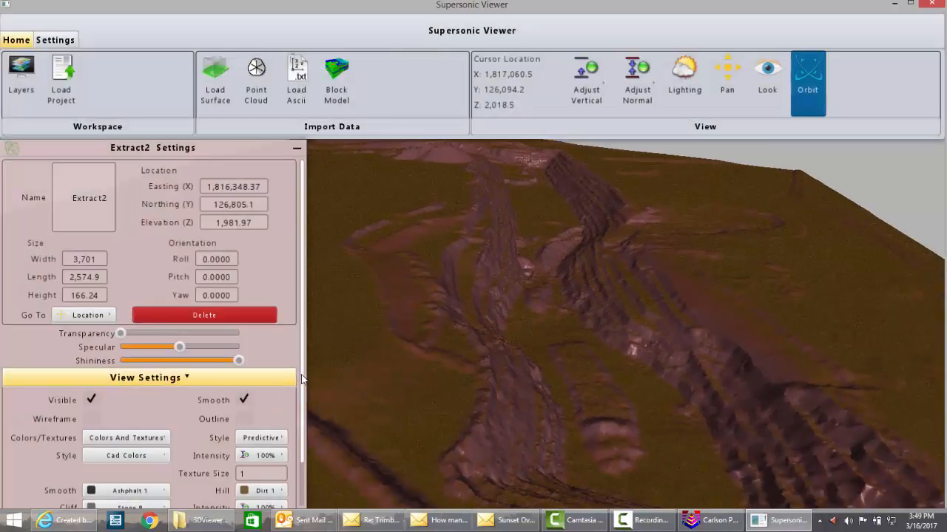
scroll(300, 400, "down", 2)
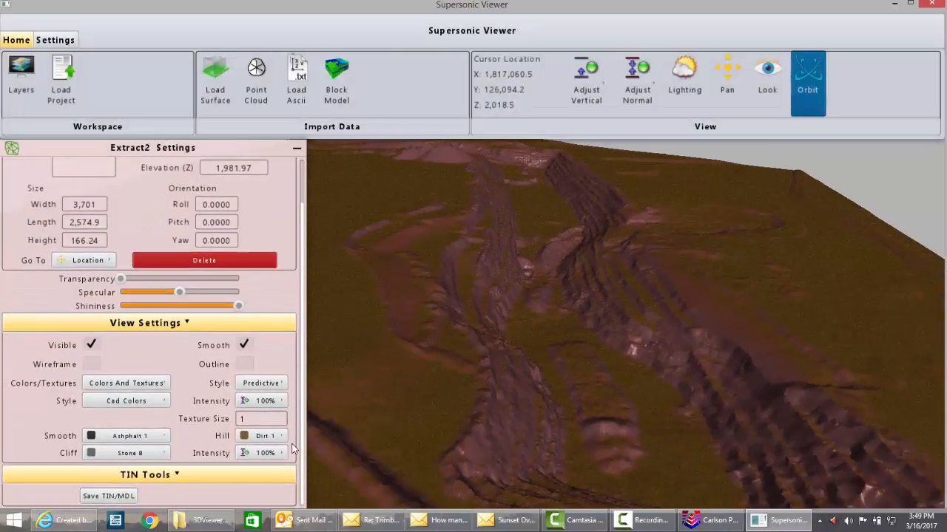
left_click(164, 384)
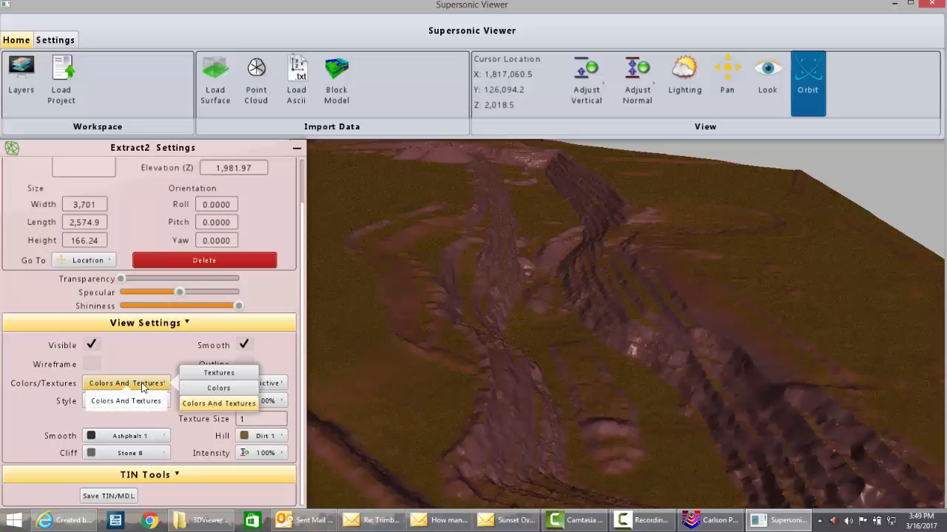
left_click(153, 403)
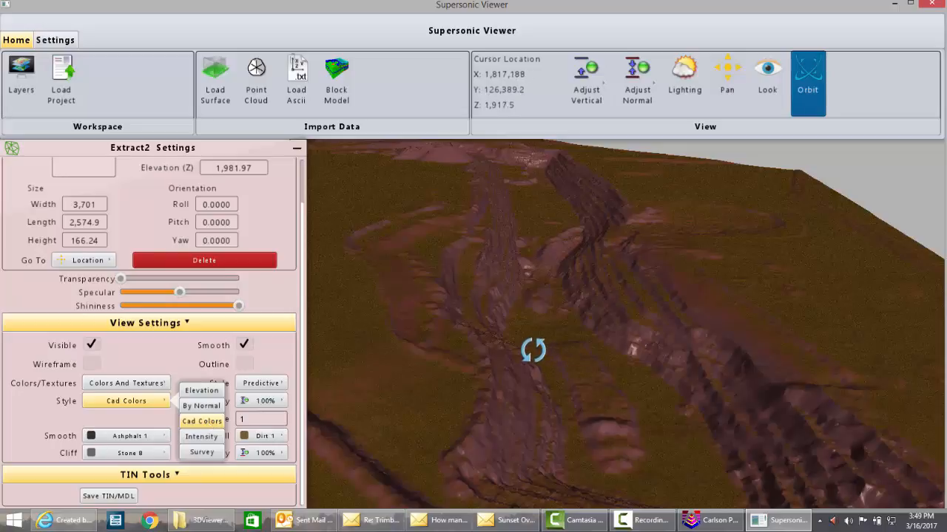
left_click_drag(510, 360, 543, 340)
left_click_drag(471, 334, 501, 400)
scroll(511, 365, "up", 8)
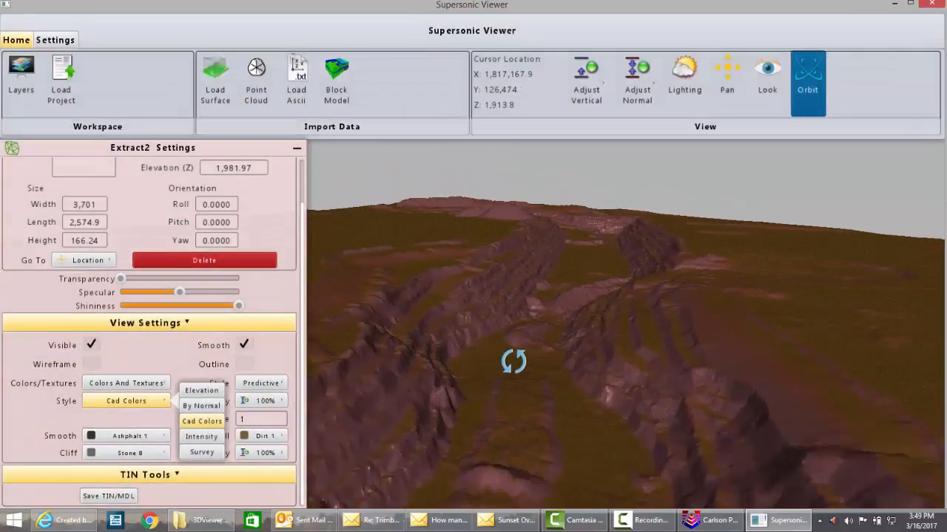
left_click_drag(503, 380, 481, 371)
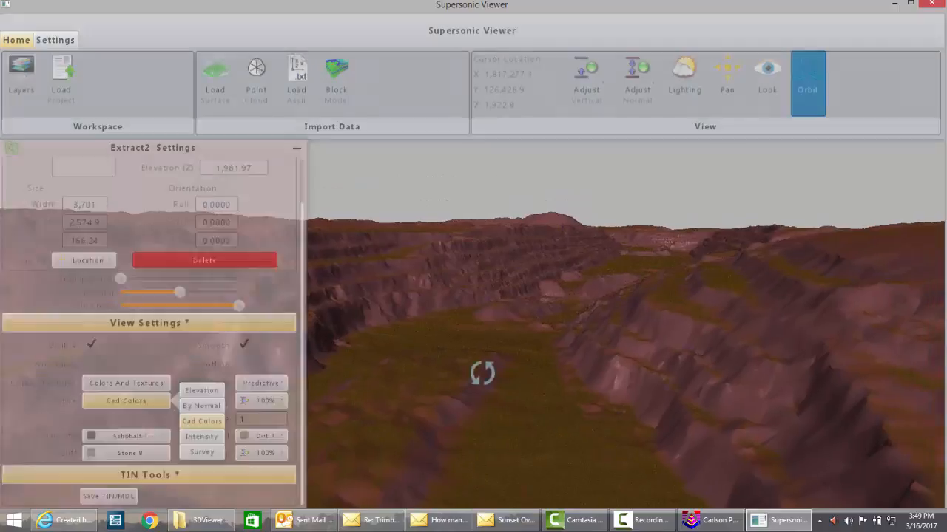
left_click_drag(551, 408, 581, 469)
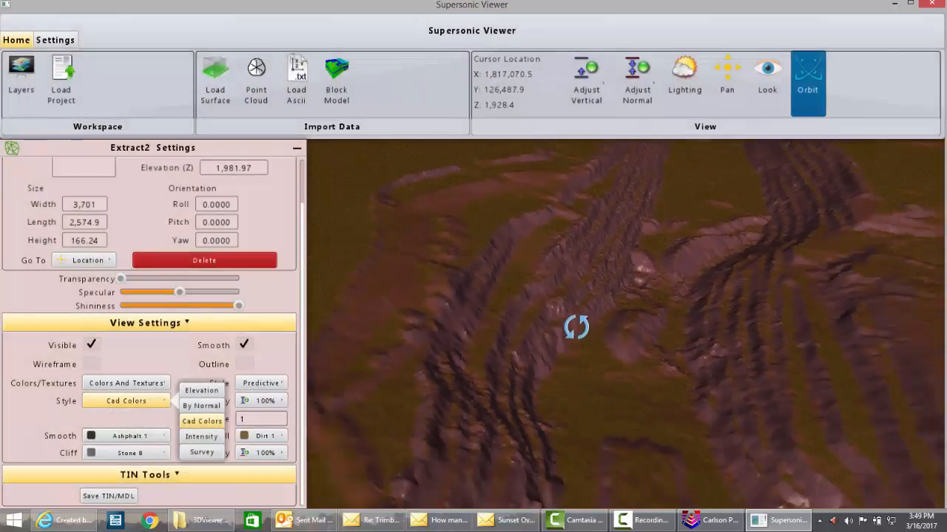
left_click_drag(587, 298, 542, 320)
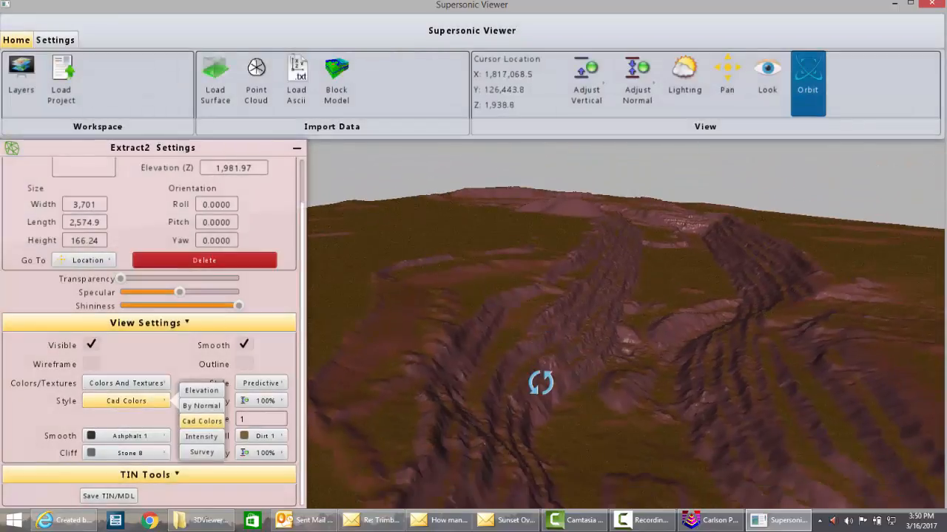
left_click_drag(545, 415, 540, 334)
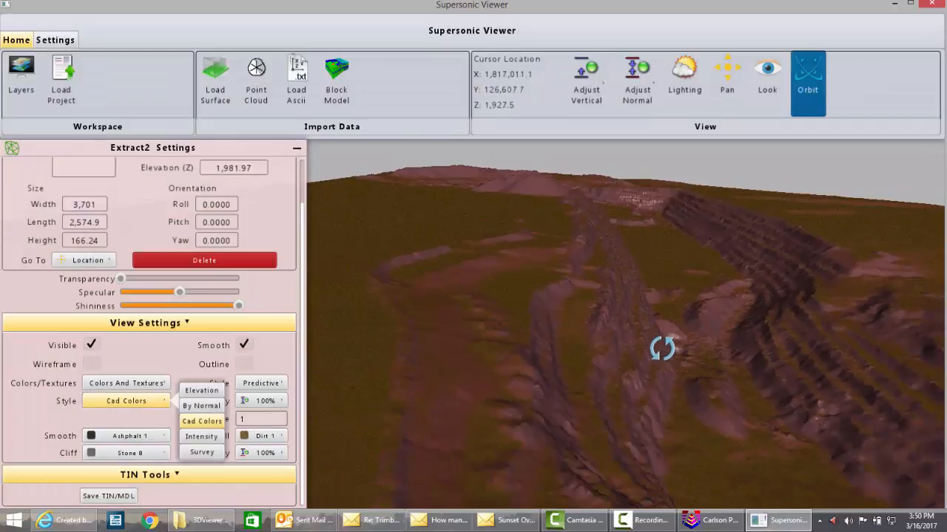
left_click_drag(664, 349, 669, 396)
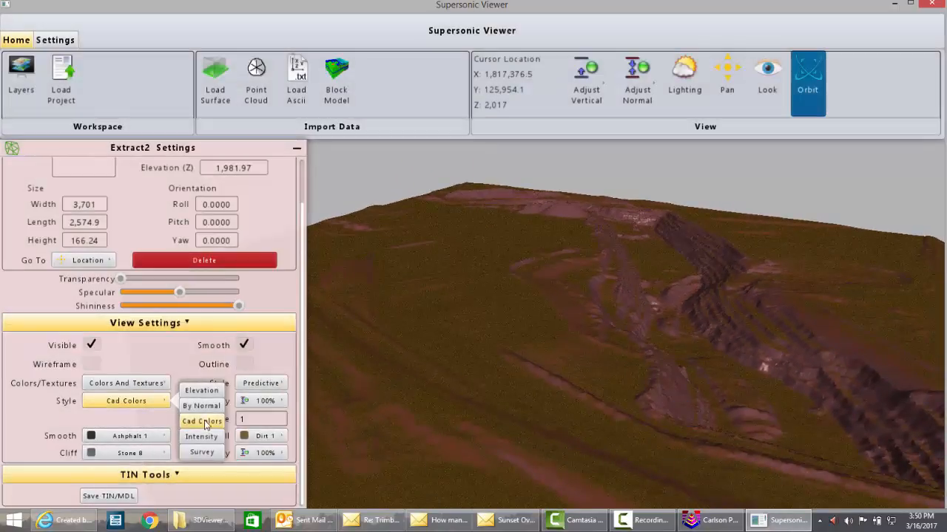
scroll(695, 369, "down", 3)
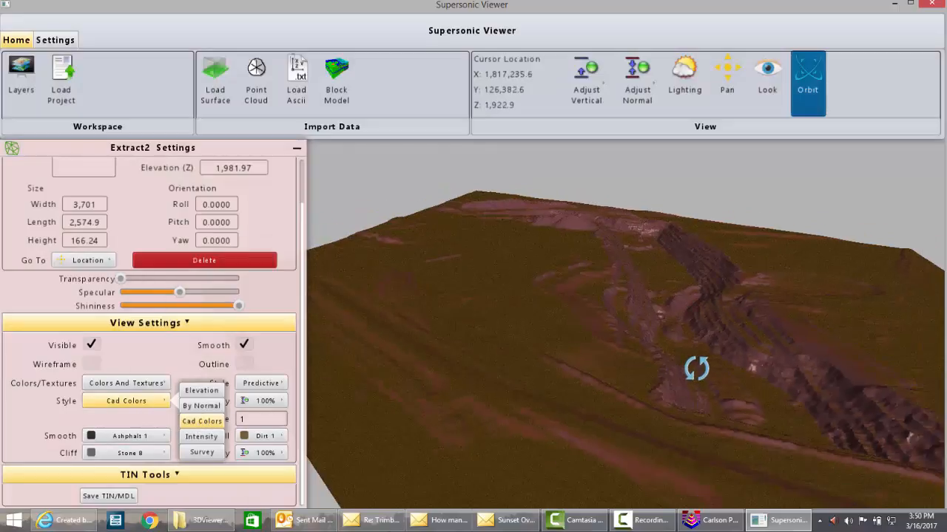
left_click_drag(737, 423, 710, 404)
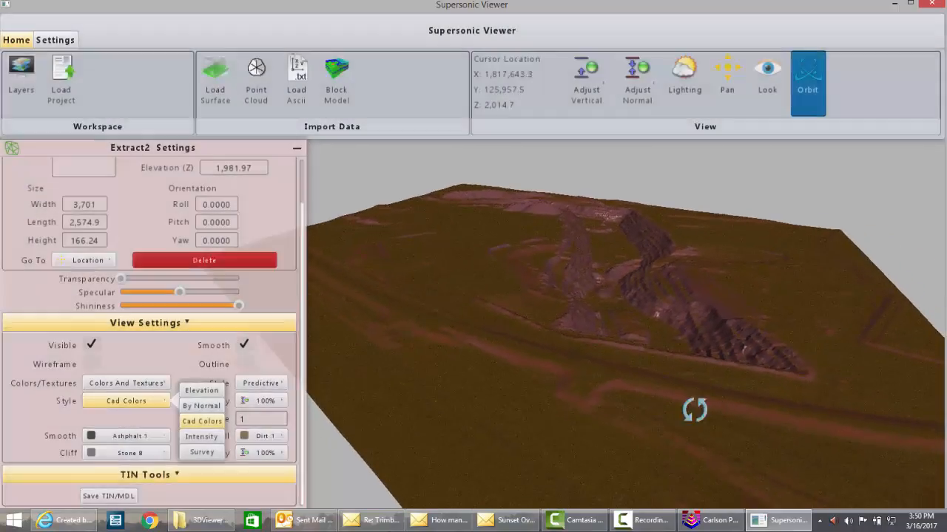
left_click_drag(693, 448, 658, 387)
left_click_drag(598, 422, 574, 436)
left_click_drag(612, 410, 466, 444)
left_click_drag(634, 328, 640, 333)
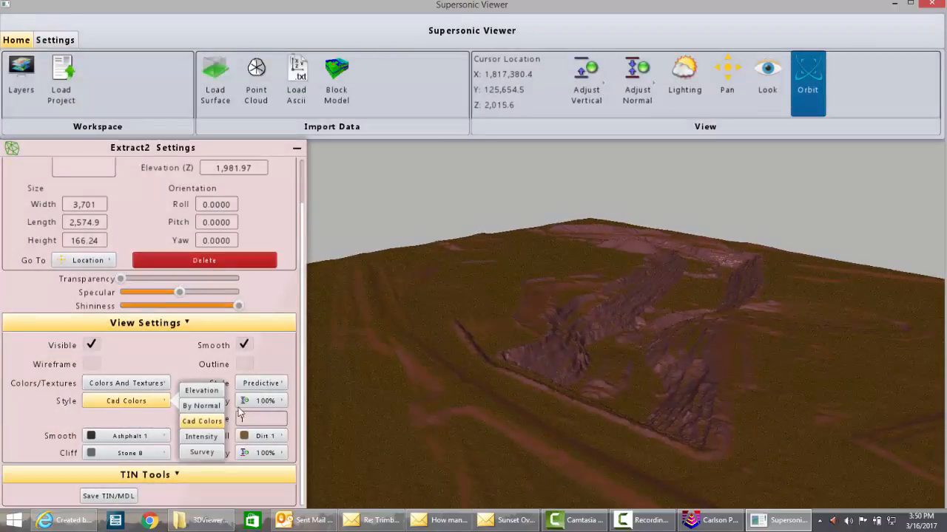
- Switch the surface's color style to Elevation and orbit to view it
left_click(201, 392)
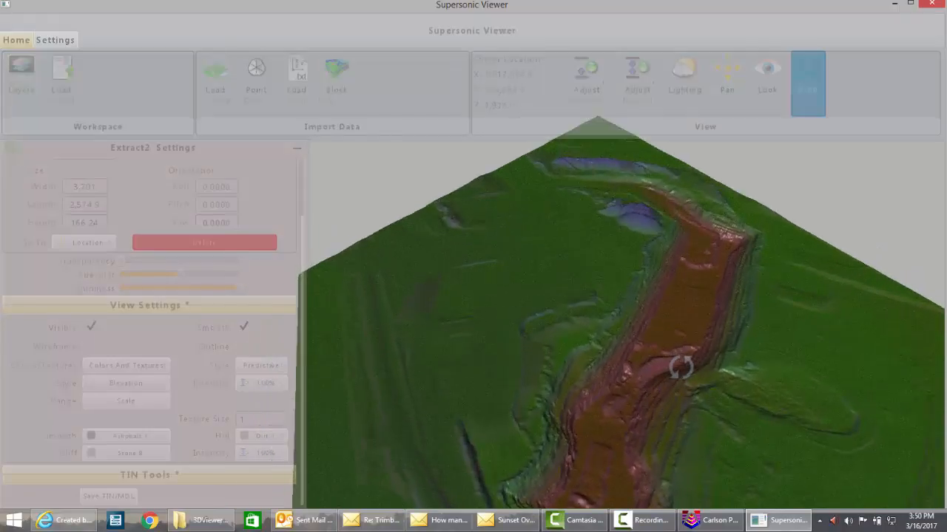
left_click_drag(682, 368, 678, 336)
scroll(677, 326, "down", 2)
left_click_drag(579, 405, 611, 383)
mouse_move(585, 344)
left_mouse_down()
mouse_move(604, 365)
mouse_move(592, 358)
left_mouse_up()
left_click_drag(673, 434, 630, 432)
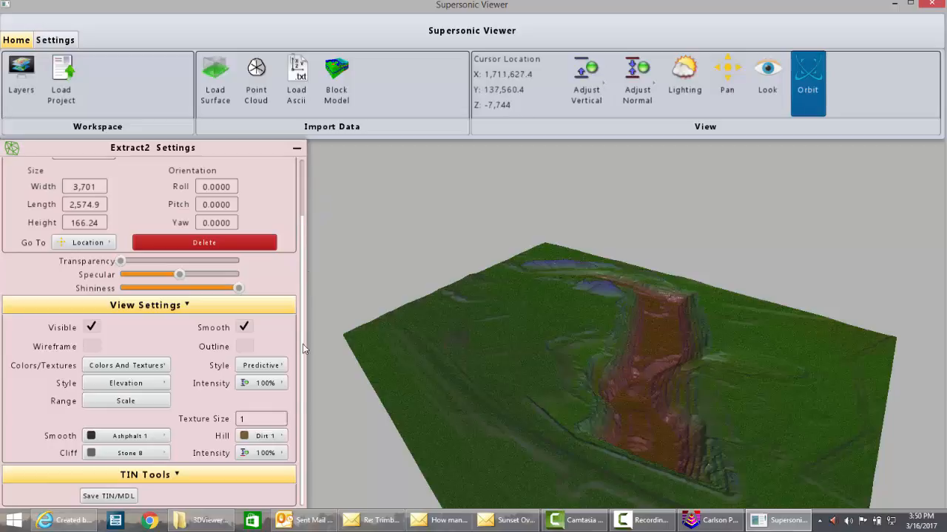
- Change the surface's color style to Survey
left_click(146, 385)
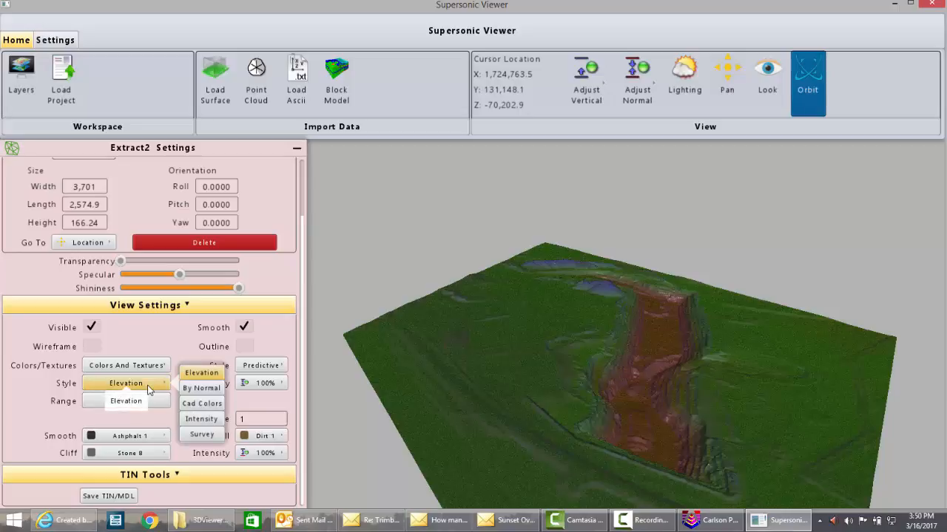
left_click(200, 435)
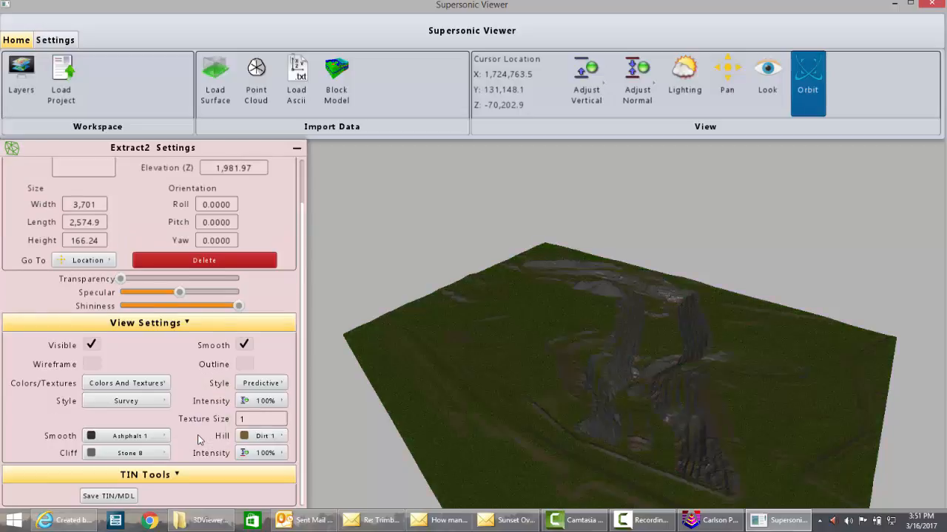
- Orbit around the Survey-colored surface to inspect the terrain from several angles
left_click_drag(663, 444, 676, 417)
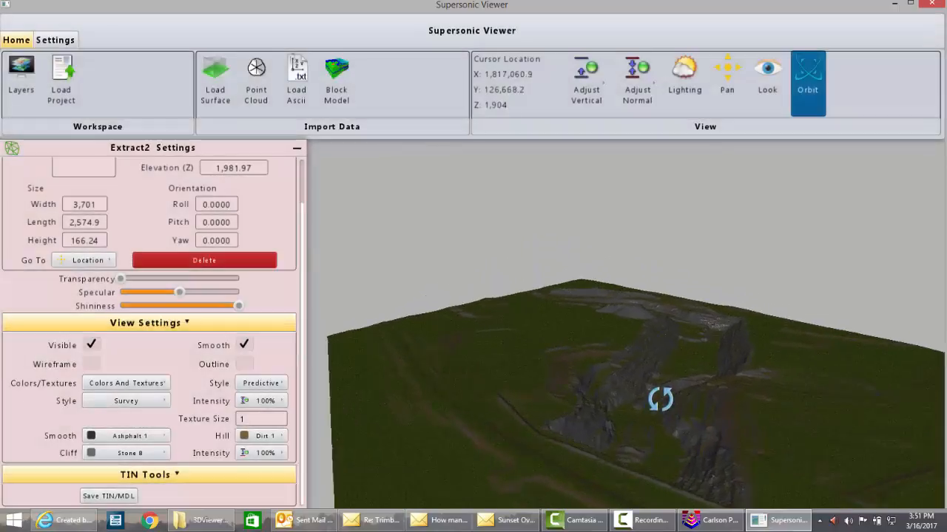
left_click_drag(661, 395, 619, 434)
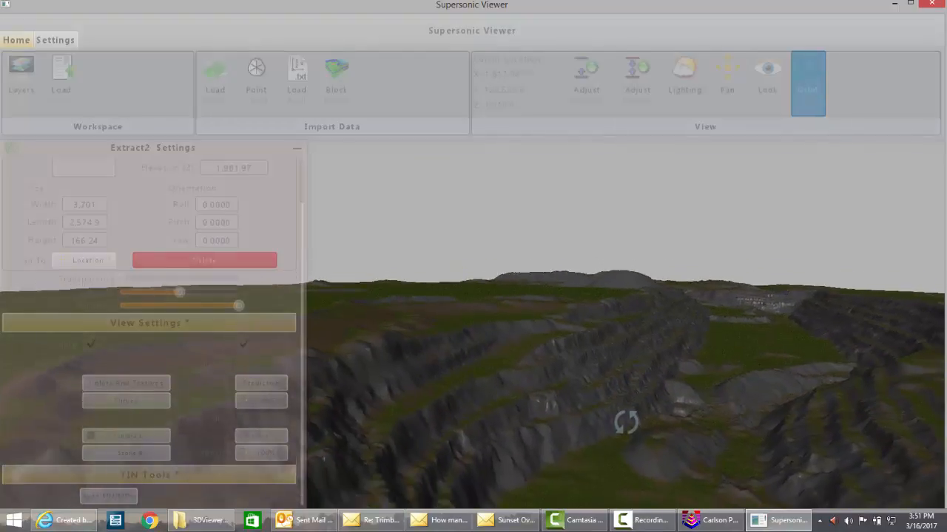
left_click_drag(626, 421, 746, 437)
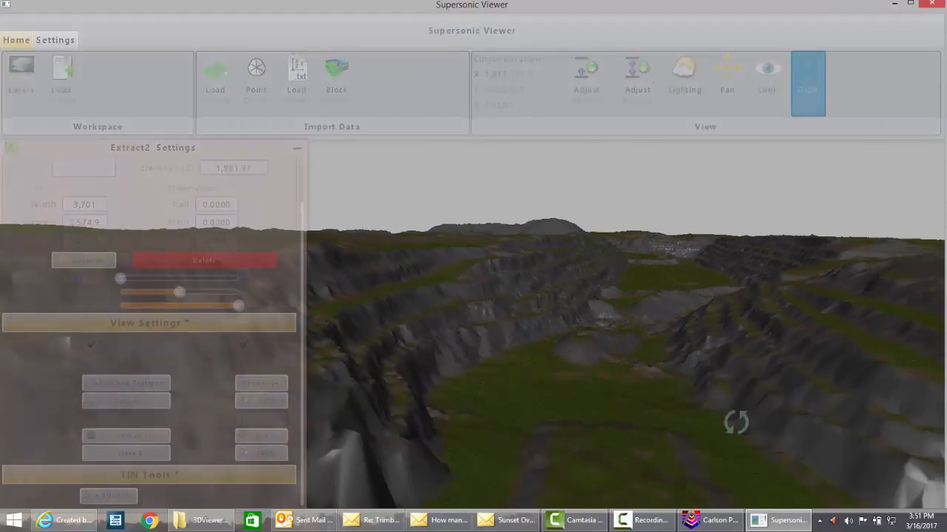
left_click_drag(733, 420, 626, 372)
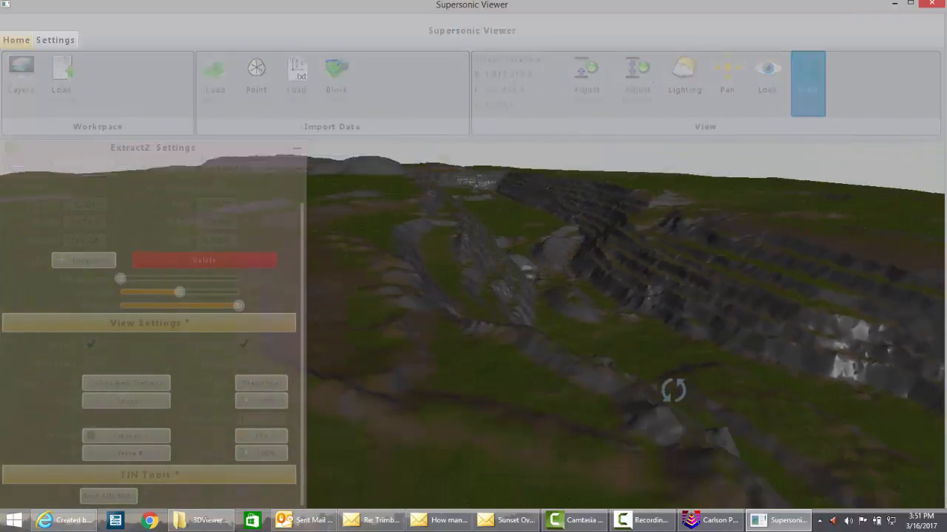
left_click_drag(672, 391, 621, 400)
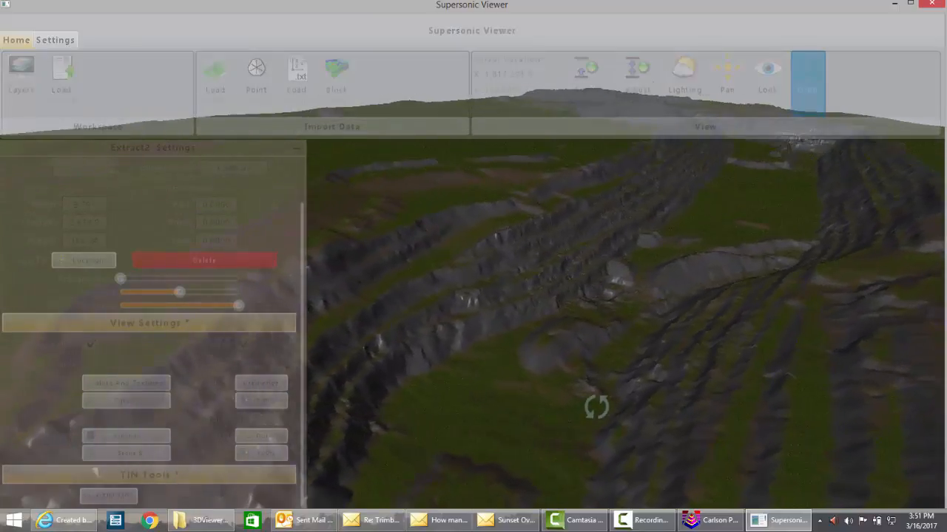
left_click_drag(596, 404, 554, 393)
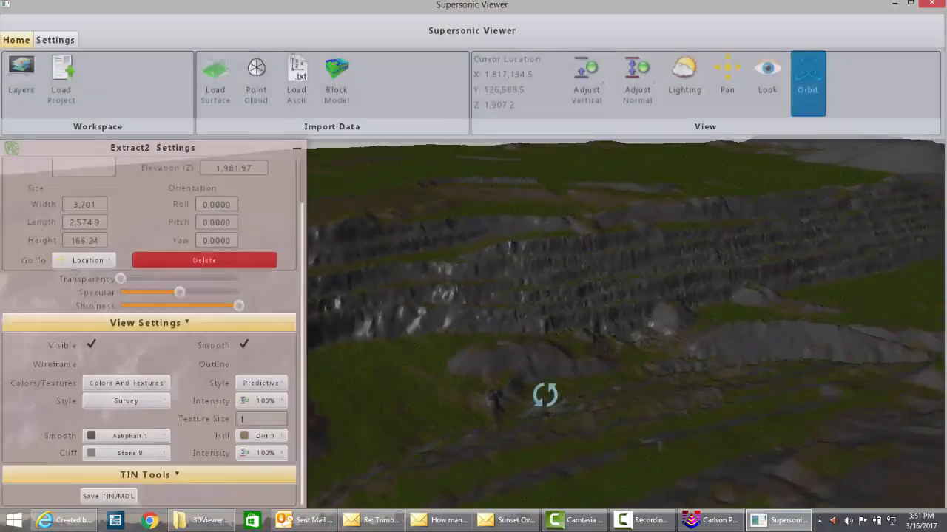
left_click_drag(543, 395, 633, 315)
left_click_drag(519, 345, 767, 328)
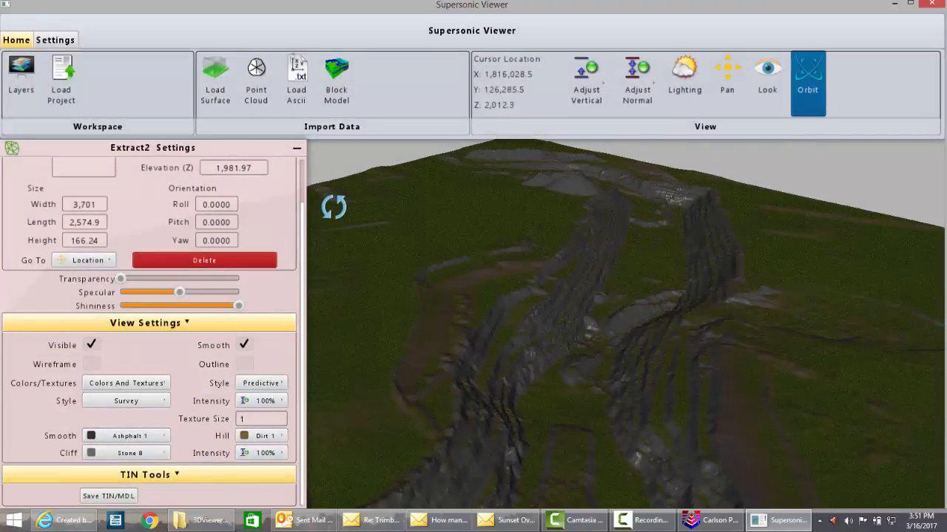
- Close the current viewer and relaunch the Supersonic Viewer from the 3D Viewer commands
left_click(932, 4)
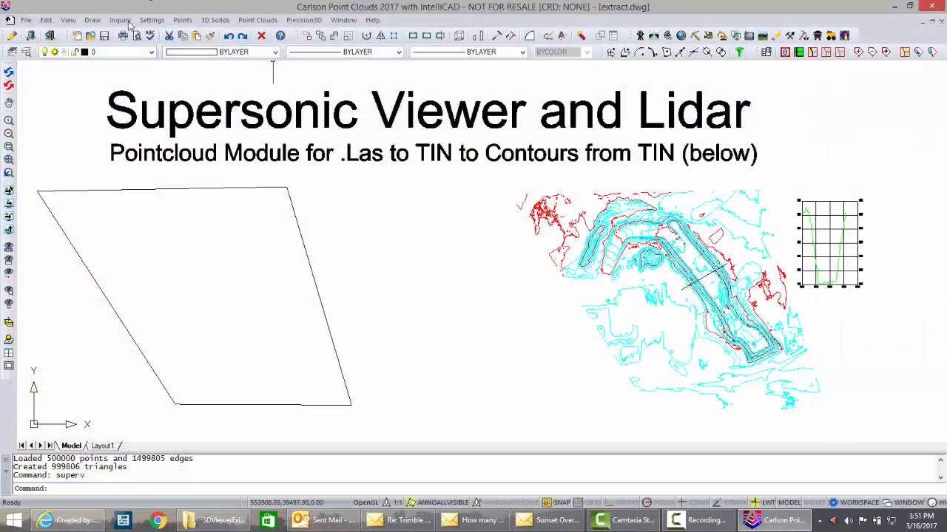
left_click(67, 20)
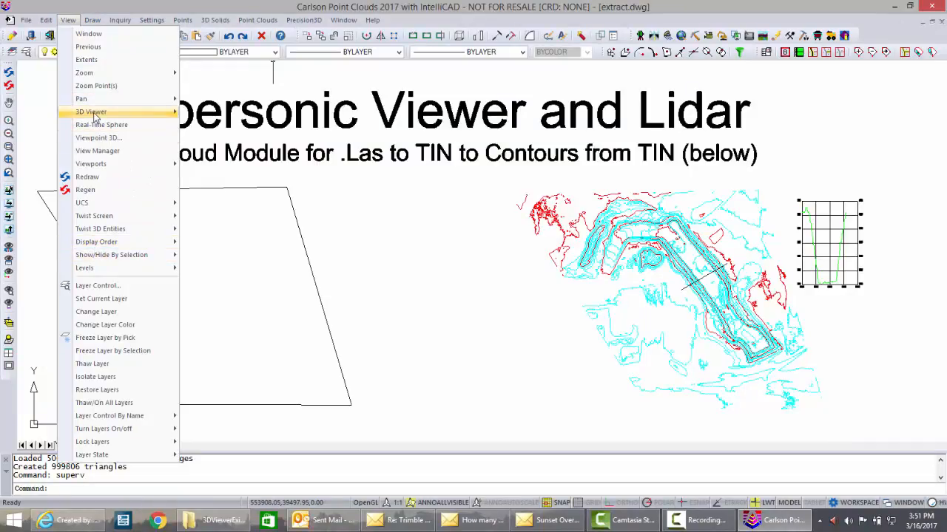
mouse_move(96, 112)
left_click(248, 114)
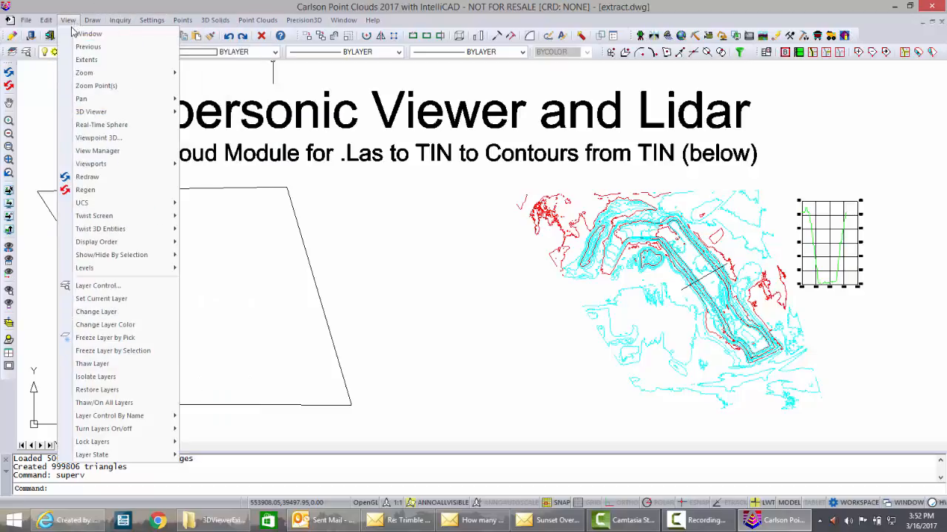
mouse_move(91, 115)
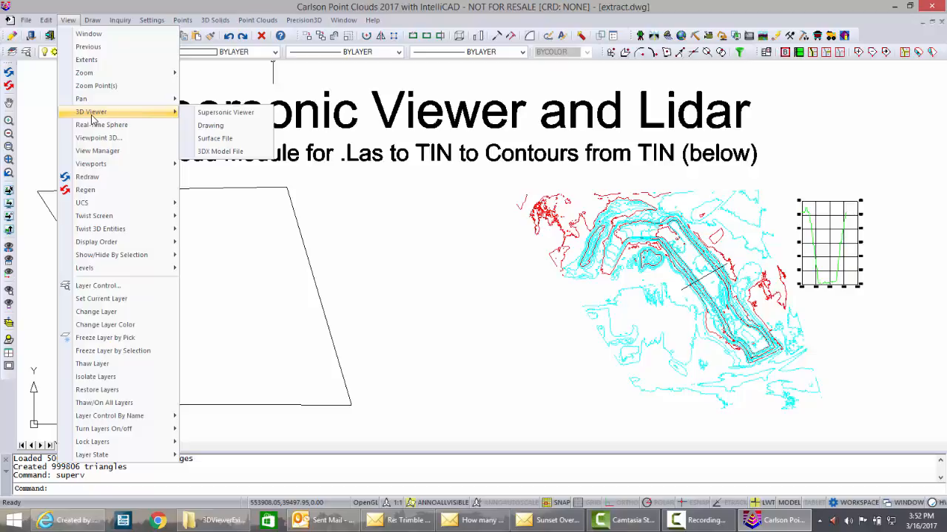
left_click(213, 115)
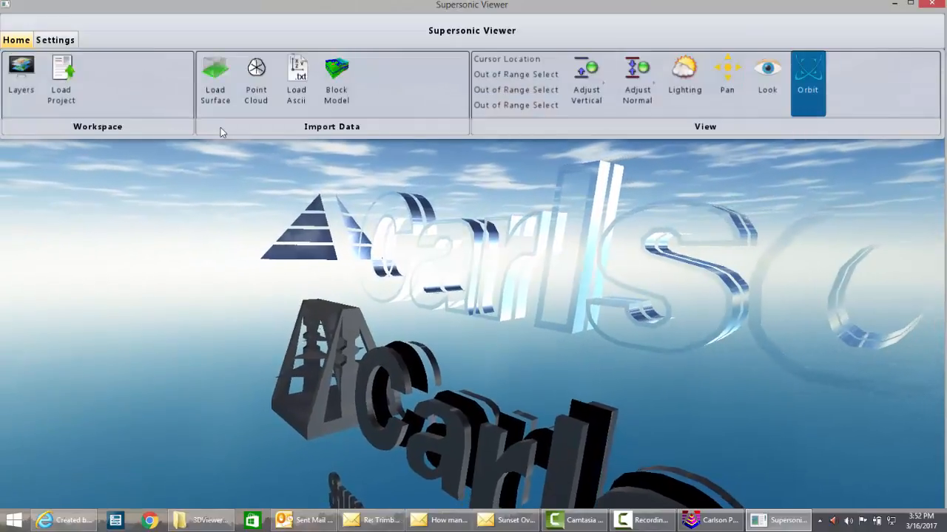
- Load the point cloud file ExportwithColor.las from the P3D folder
left_click(256, 75)
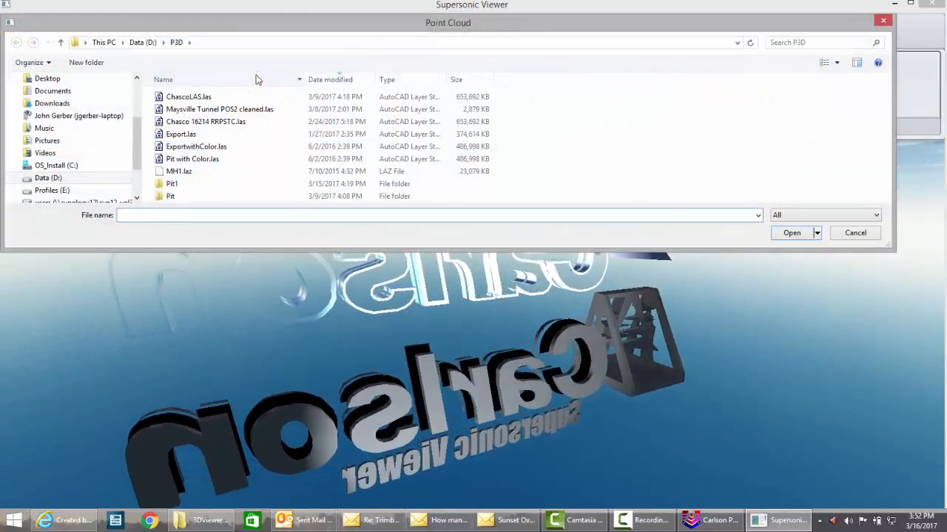
left_click(178, 148)
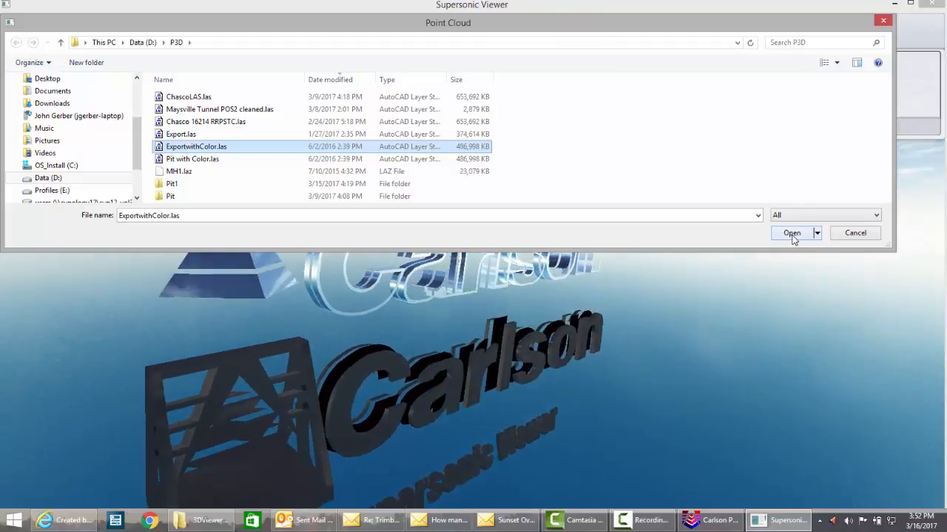
left_click(791, 233)
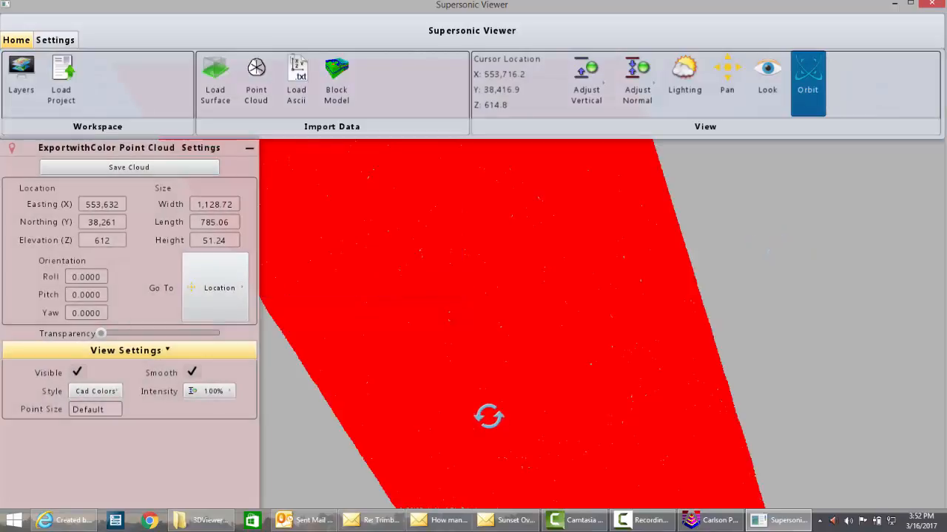
- Switch the point cloud's color style from CAD colors to Elevation
left_click_drag(483, 362, 571, 341)
scroll(572, 341, "up", 1)
scroll(577, 339, "down", 2)
scroll(578, 340, "down", 1)
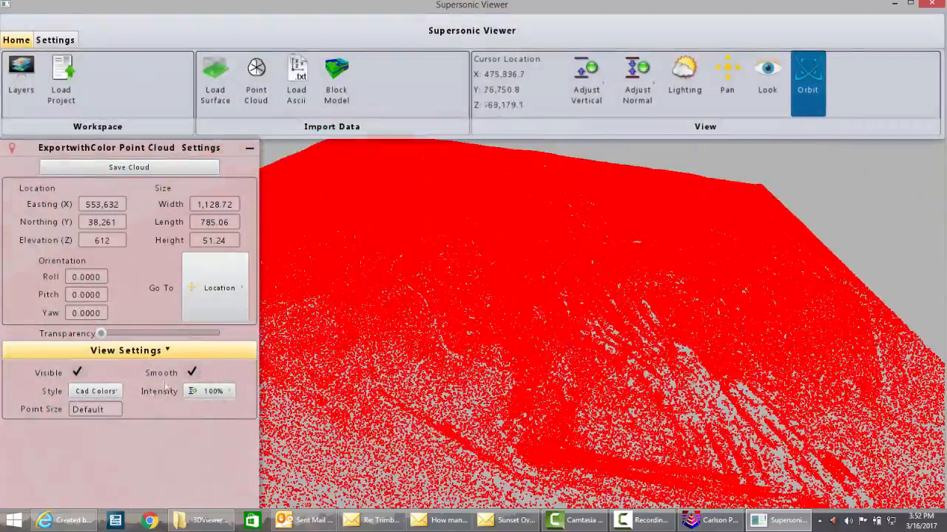
left_click(114, 392)
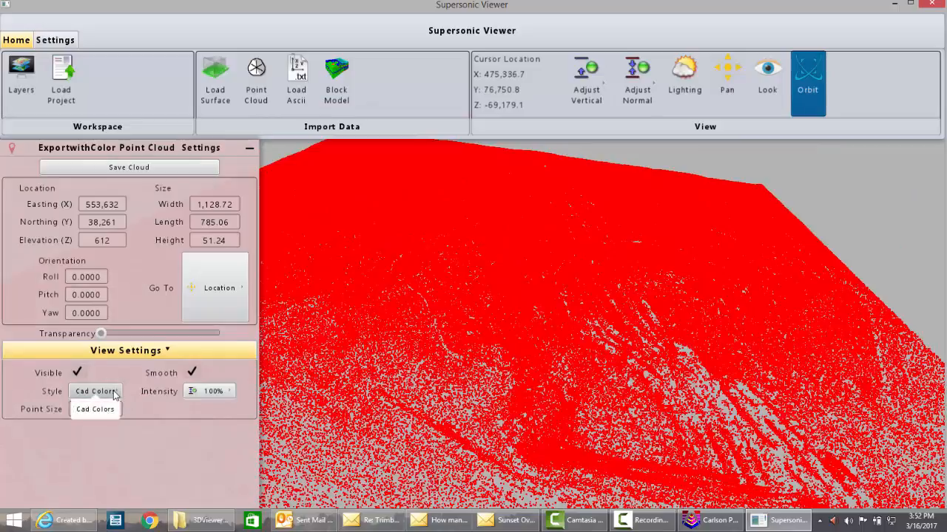
left_click(113, 392)
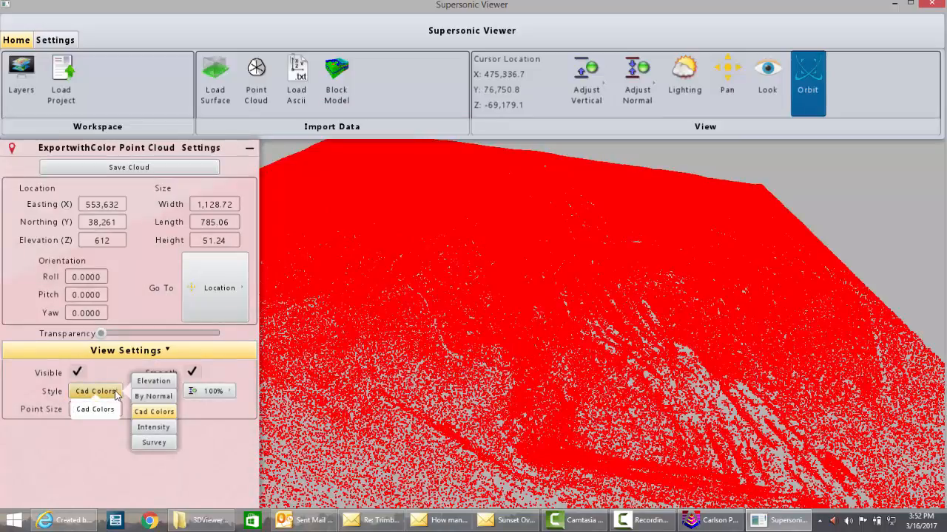
left_click(154, 382)
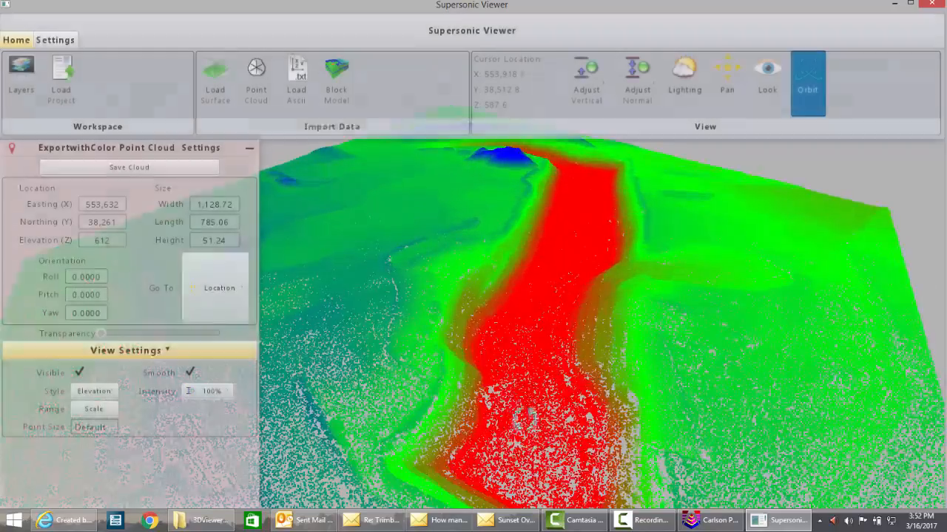
- Change the point cloud's color style to Survey
left_click_drag(523, 418, 552, 393)
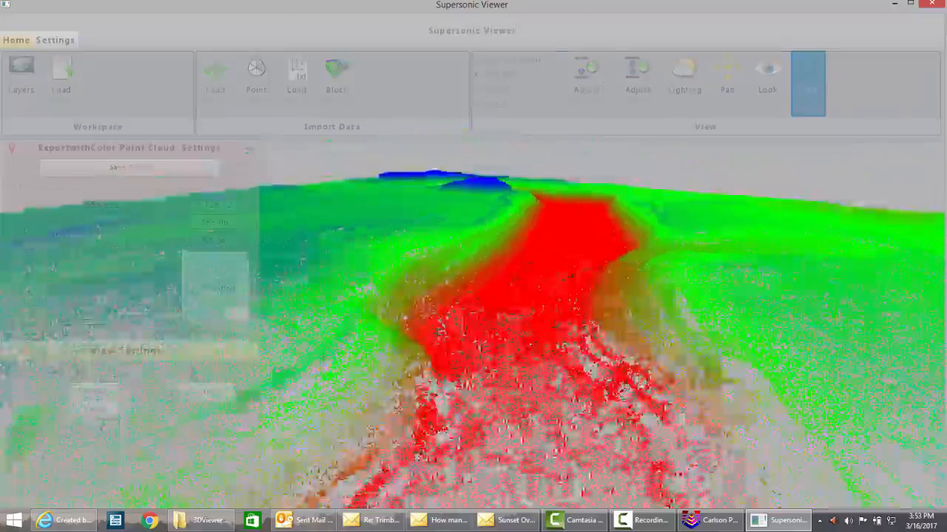
mouse_move(438, 332)
left_mouse_down()
mouse_move(484, 314)
mouse_move(543, 403)
mouse_move(549, 307)
mouse_move(455, 348)
mouse_move(436, 326)
left_mouse_up()
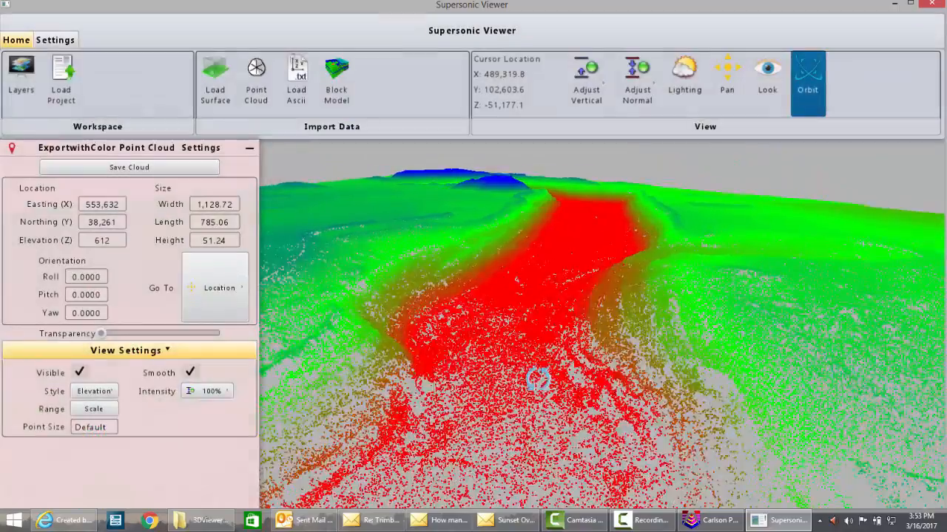
left_click_drag(539, 378, 444, 375)
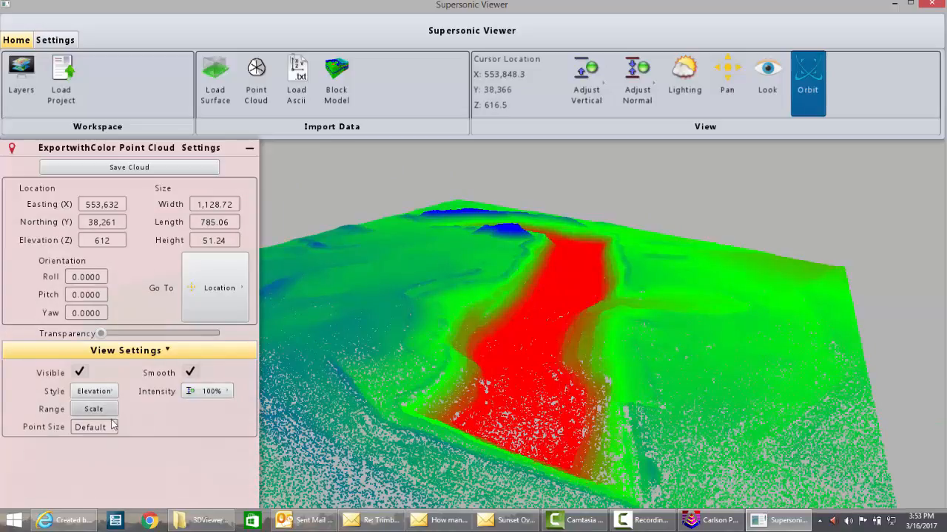
left_click(103, 394)
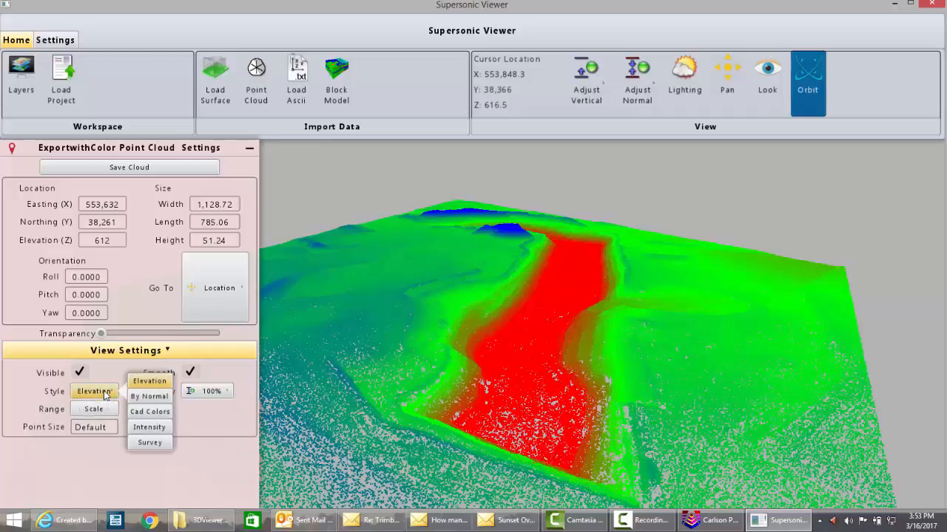
left_click(152, 443)
scroll(533, 385, "up", 5)
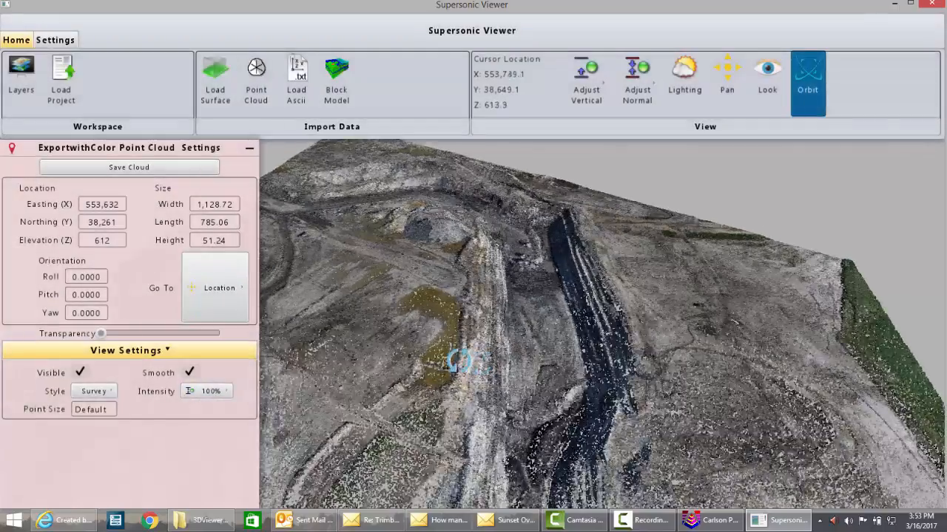
- Orbit and zoom around the Survey-colored point cloud to inspect the pit from several angles
left_click_drag(458, 361, 459, 392)
scroll(459, 392, "down", 2)
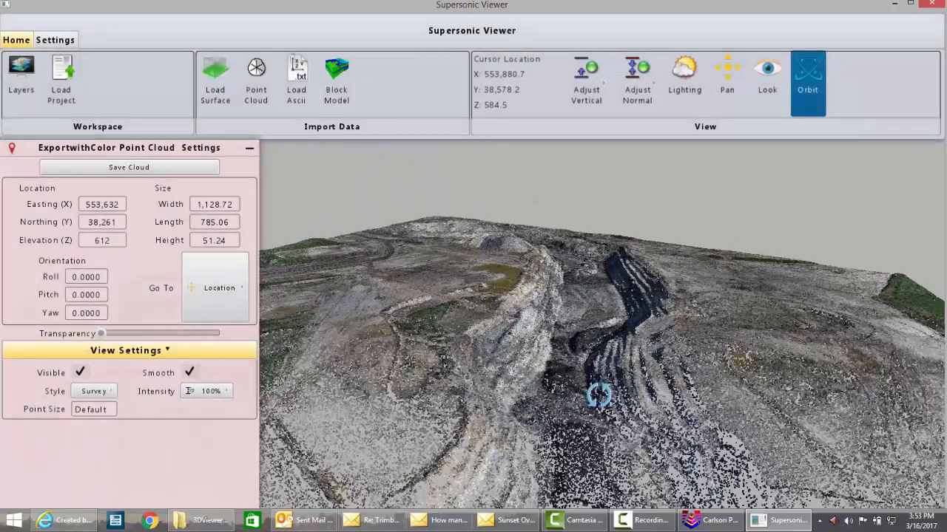
left_click_drag(599, 396, 605, 399)
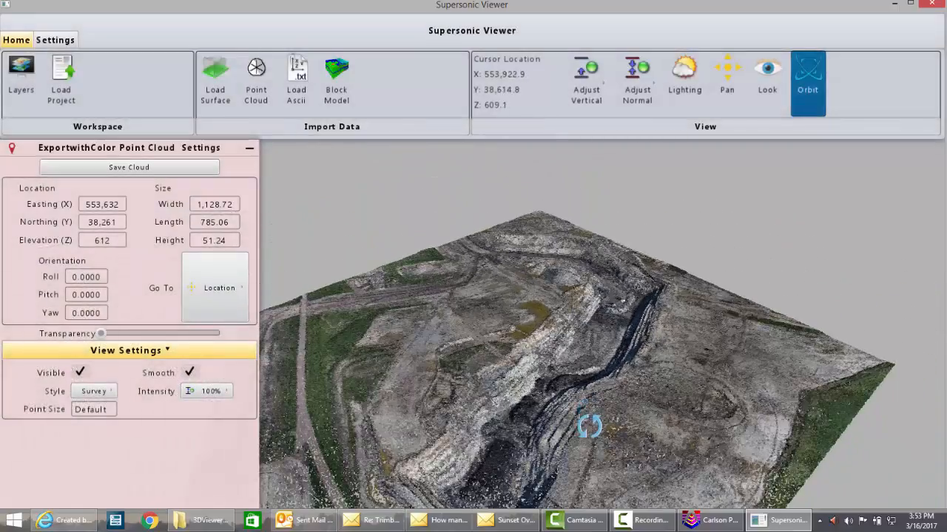
left_click_drag(591, 424, 560, 381)
left_click_drag(558, 340, 577, 345)
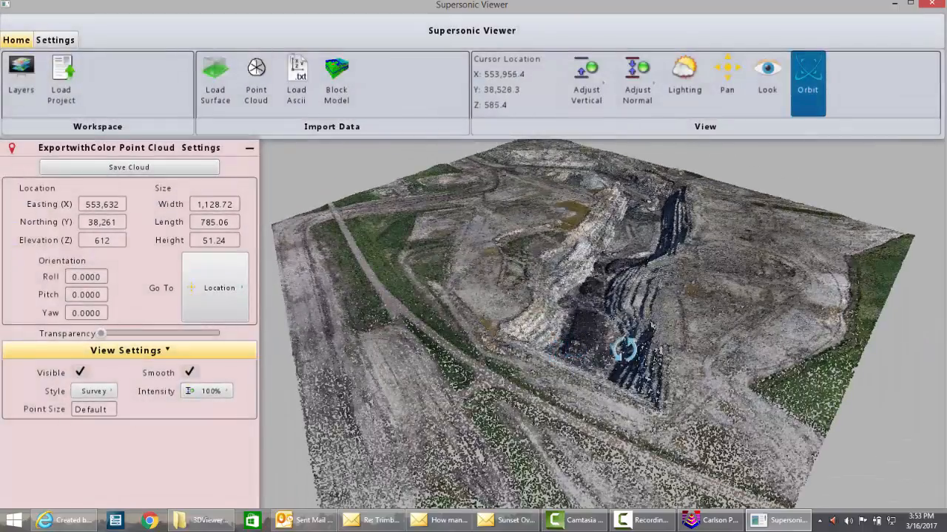
mouse_move(446, 318)
left_mouse_down()
mouse_move(421, 333)
mouse_move(446, 324)
left_mouse_up()
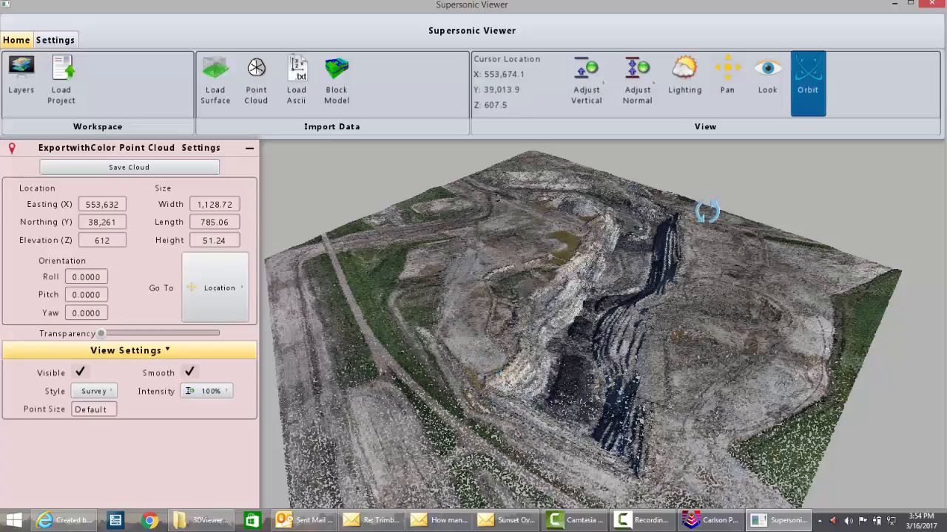
- Close the Supersonic Viewer and launch the PointCloud module
left_click(933, 6)
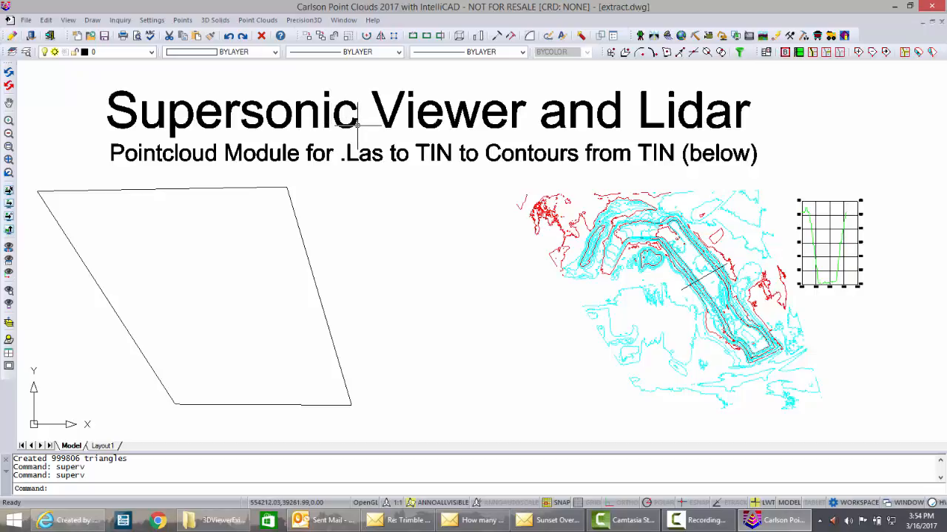
left_click(778, 38)
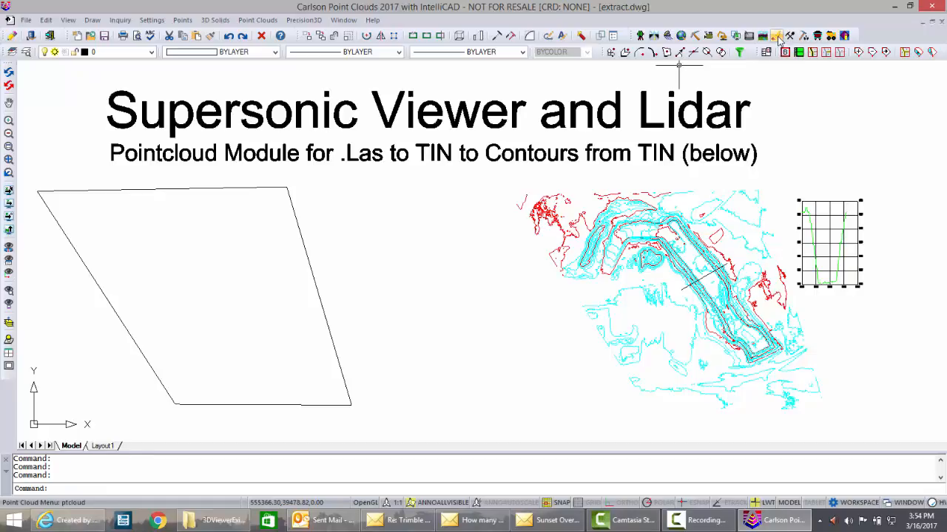
left_click(257, 20)
left_click(259, 47)
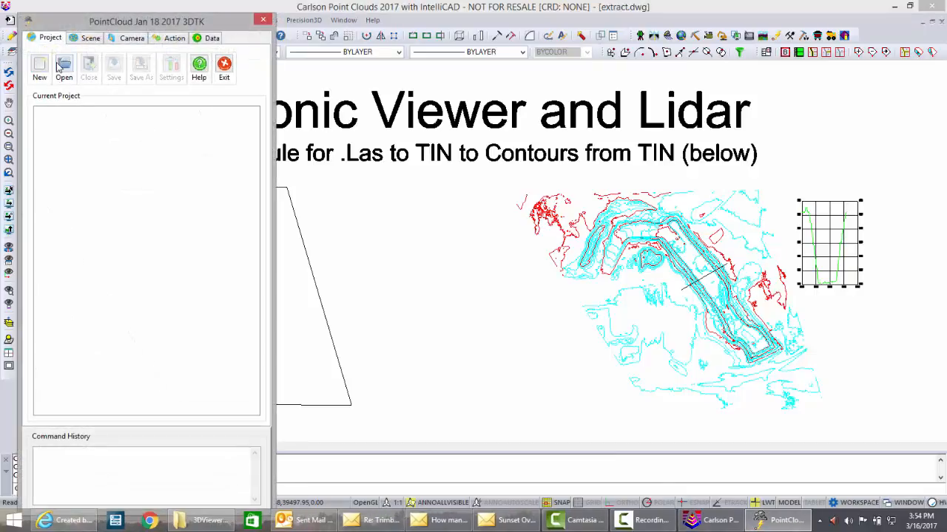
- Open the existing point cloud project Pit1.pc
left_click(64, 66)
left_click(581, 191)
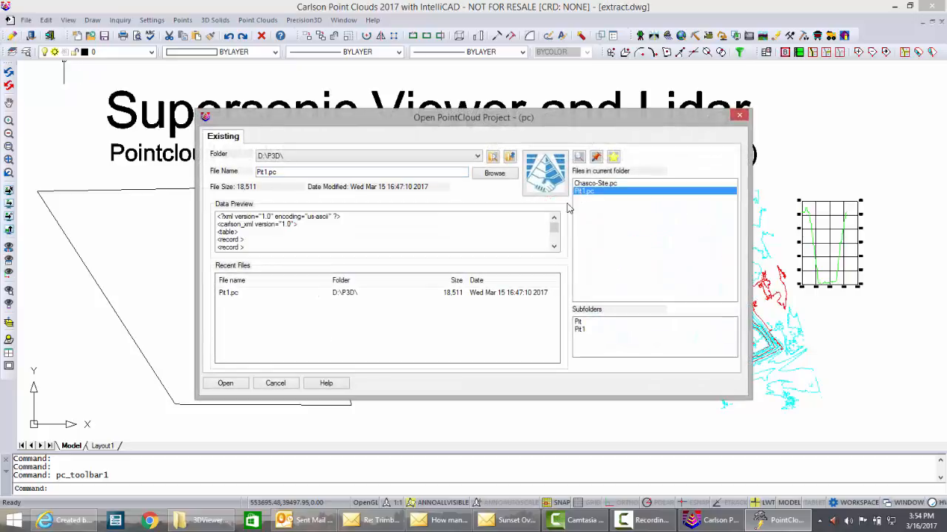
left_click(231, 384)
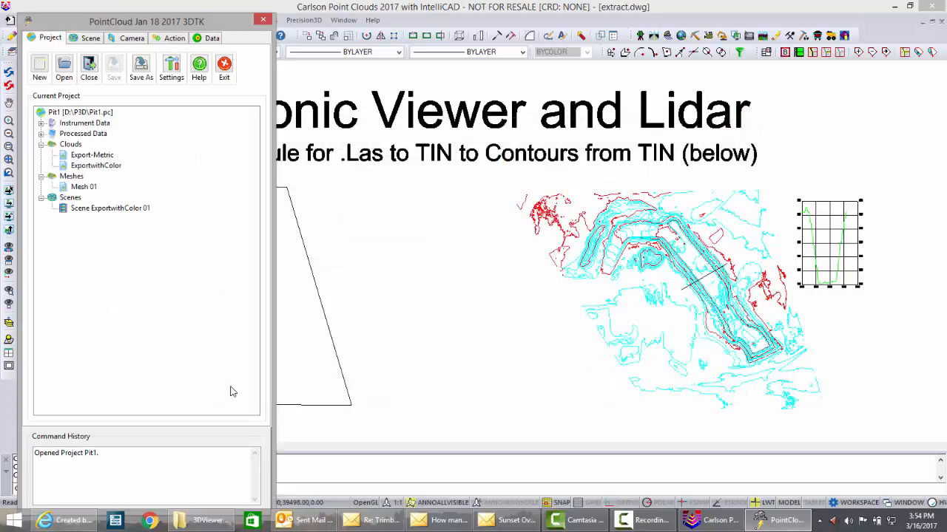
- Open the Scene ExportwithColor 01 view, orbit and zoom it, then close the scene window
double_click(98, 210)
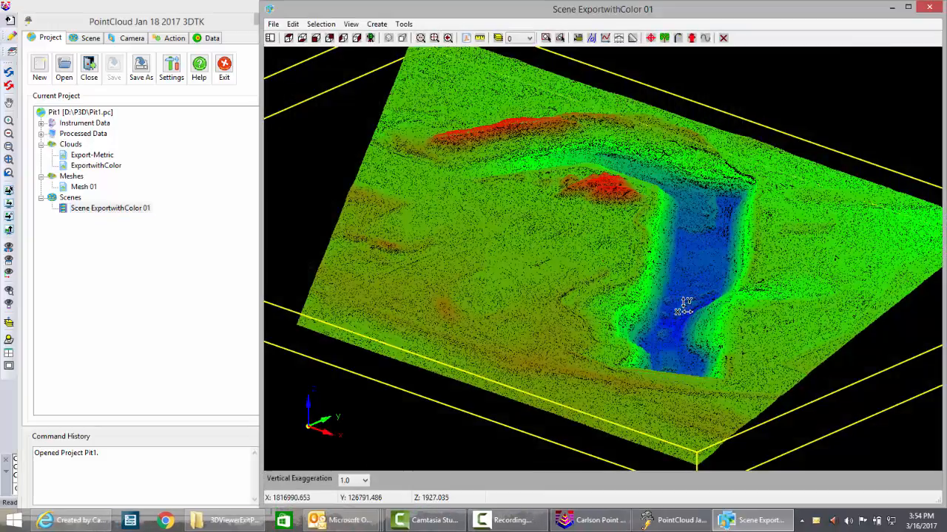
left_click_drag(683, 306, 638, 290)
middle_click_drag(668, 249, 668, 253)
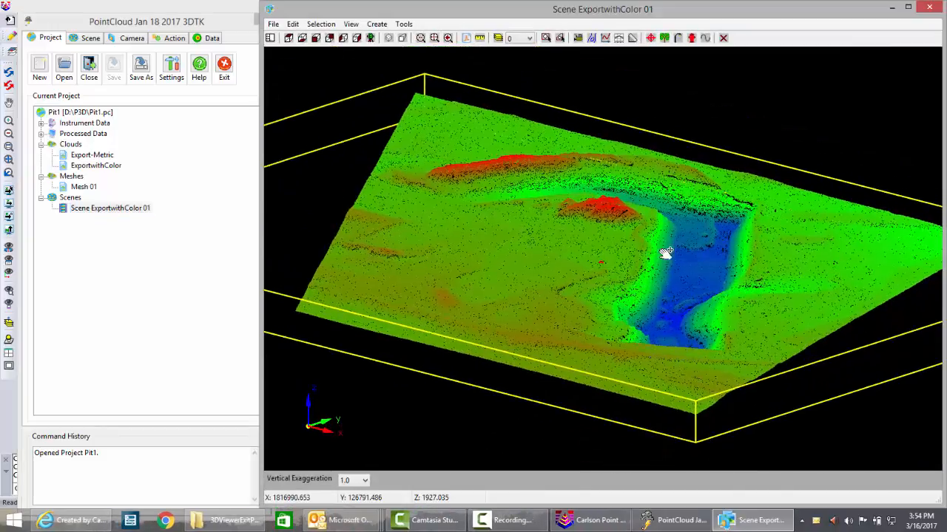
scroll(608, 275, "up", 5)
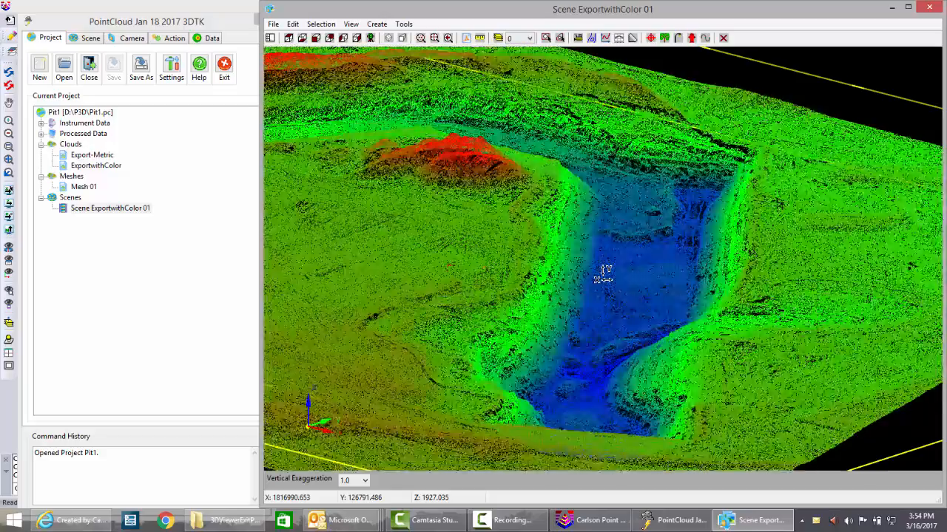
scroll(605, 274, "down", 6)
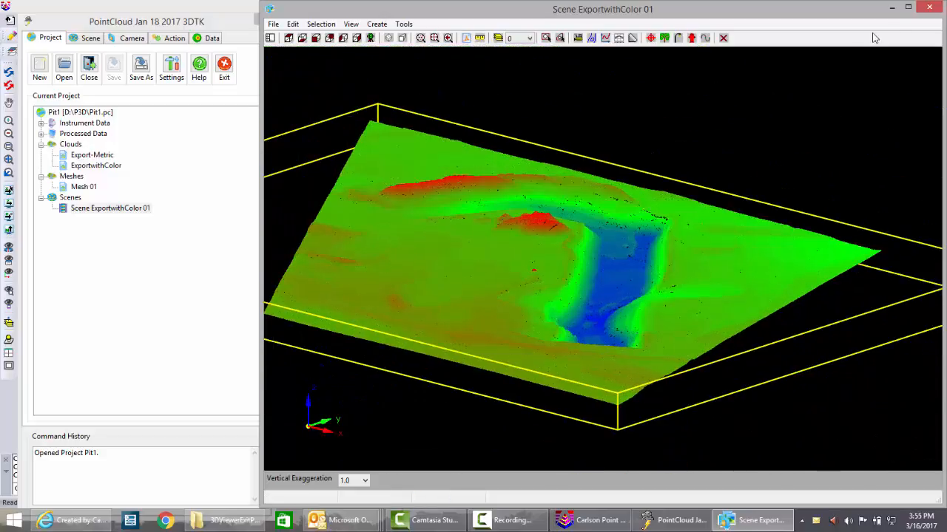
left_click(939, 8)
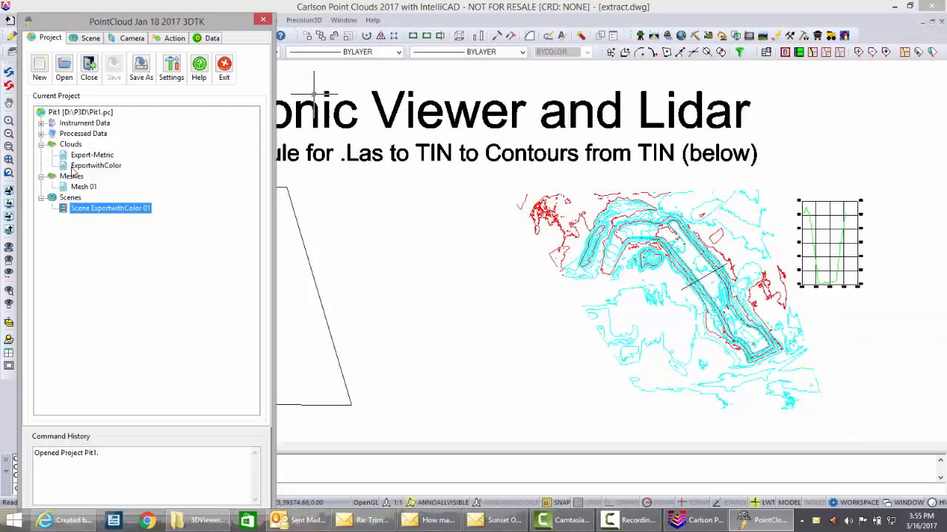
- View the ExportwithColor cloud in a new 3D scene with color category Color and type Direct
right_click(74, 169)
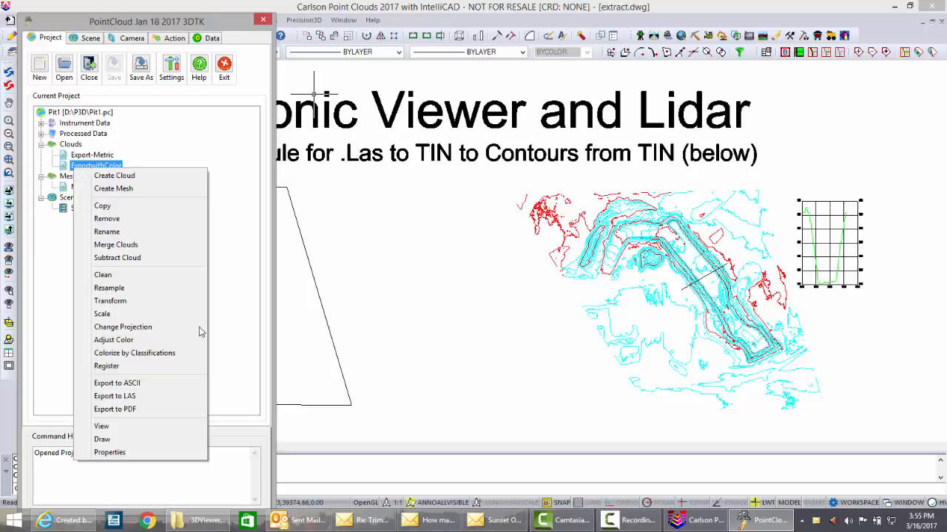
left_click(103, 427)
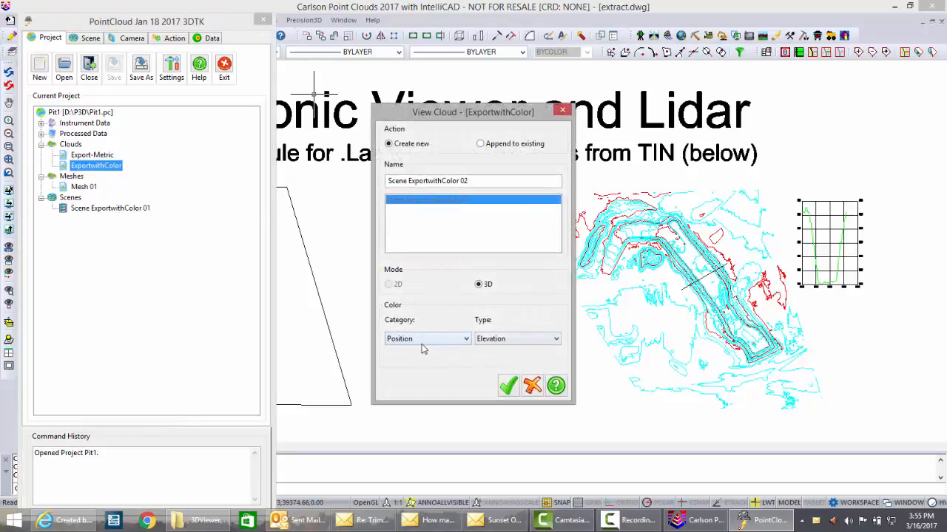
left_click(466, 342)
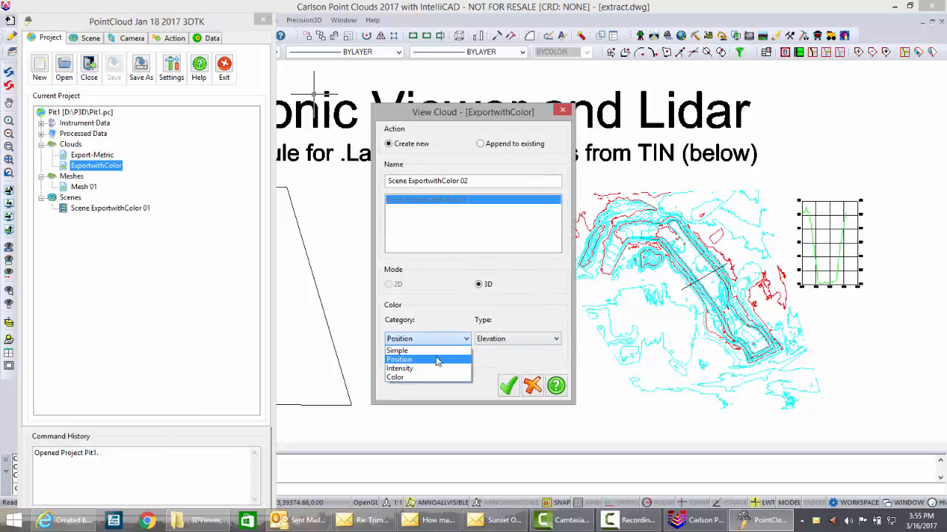
left_click(411, 379)
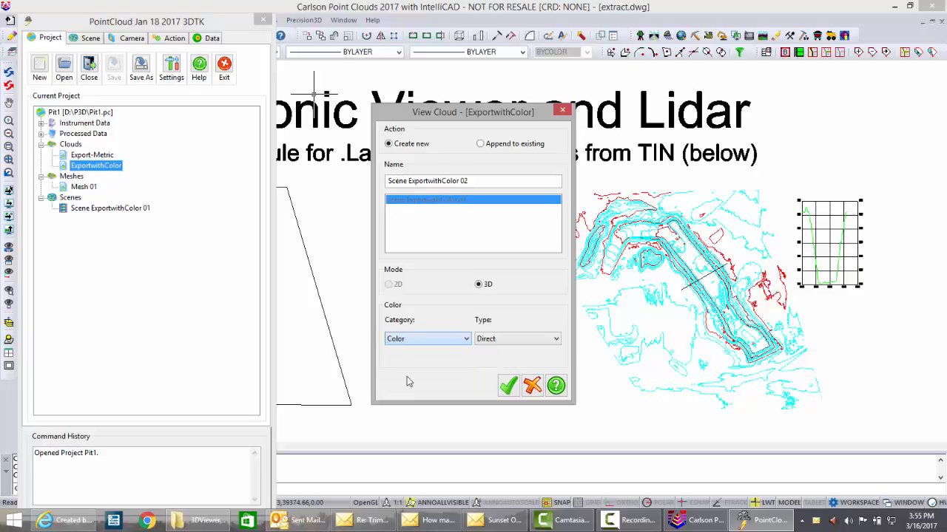
left_click(508, 386)
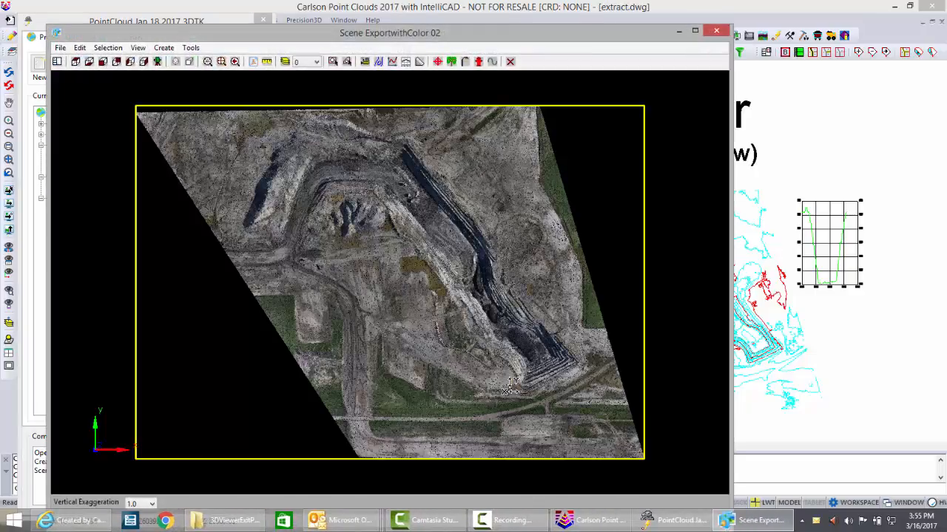
- Orbit and zoom the new true-color cloud scene to inspect the pit
left_click_drag(465, 346, 466, 278)
left_click_drag(568, 390, 444, 379)
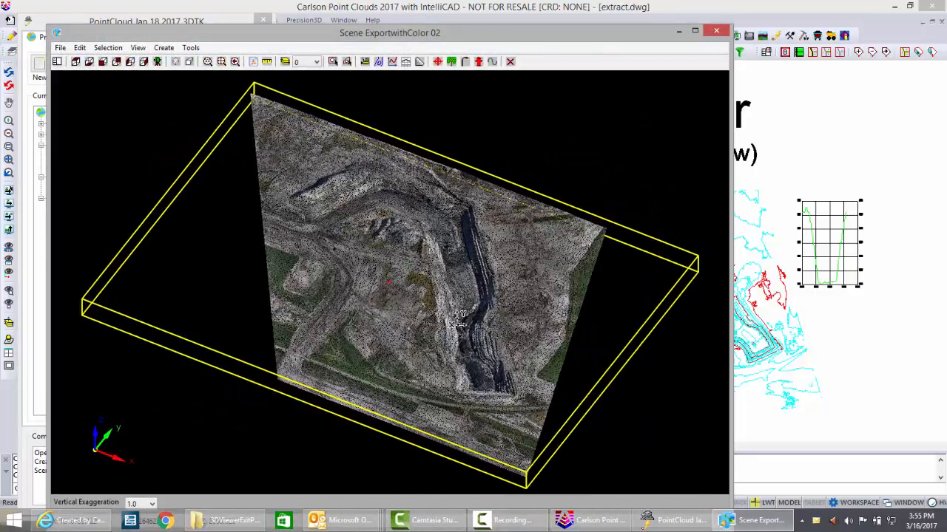
scroll(459, 314, "up", 5)
scroll(459, 314, "down", 5)
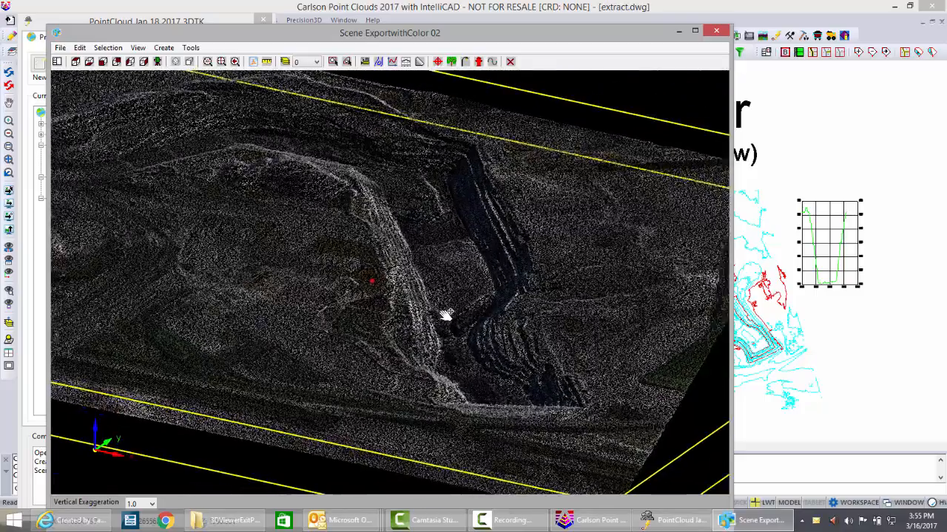
- Zoom into the pit and orbit the true-color cloud to examine its benches and walls up close
mouse_move(445, 315)
left_mouse_down()
mouse_move(406, 292)
mouse_move(501, 350)
mouse_move(513, 401)
mouse_move(449, 420)
mouse_move(442, 328)
left_mouse_up()
scroll(425, 249, "up", 5)
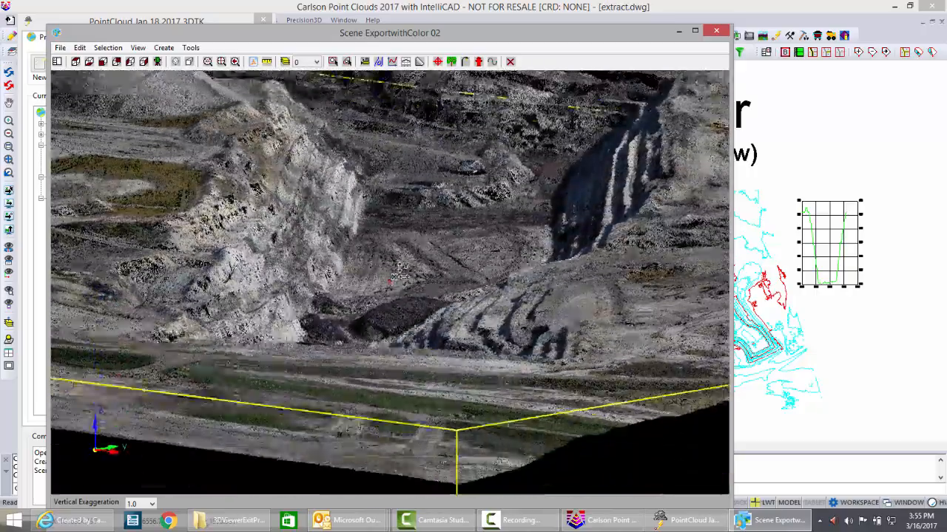
mouse_move(399, 273)
left_mouse_down()
mouse_move(400, 229)
mouse_move(399, 270)
left_mouse_up()
left_click_drag(248, 304, 289, 353)
left_click_drag(339, 406, 422, 442)
left_click_drag(524, 465, 575, 450)
scroll(531, 303, "down", 10)
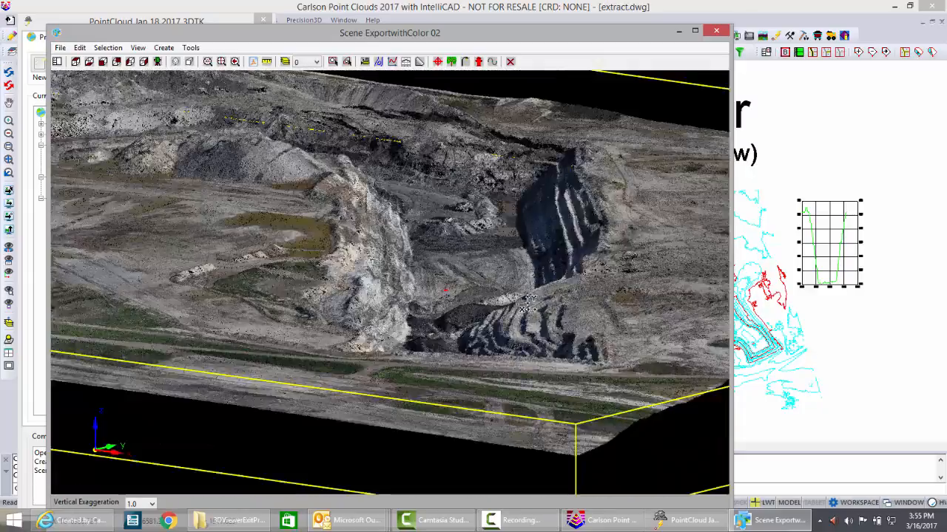
middle_click_drag(522, 305, 544, 310)
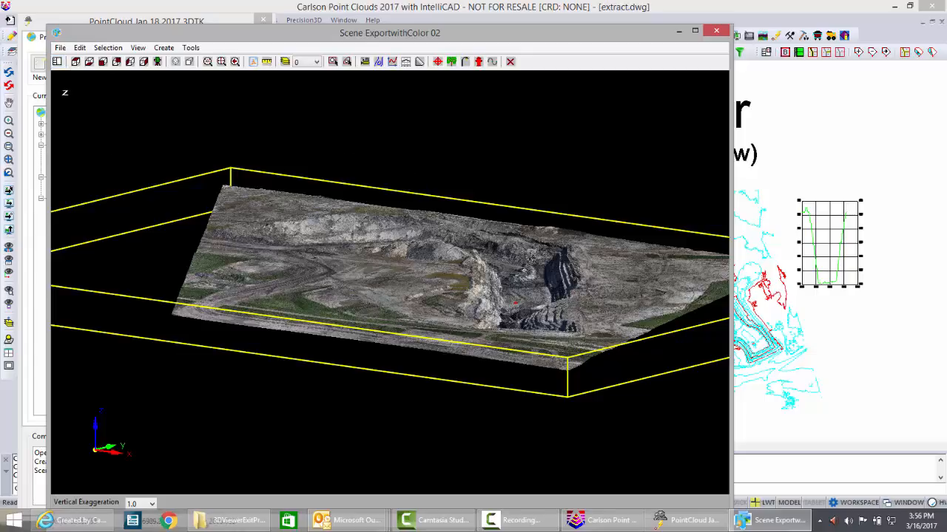
- Tile the project and scene windows side by side and zoom the scene in on the pit
left_click_drag(324, 37, 443, 36)
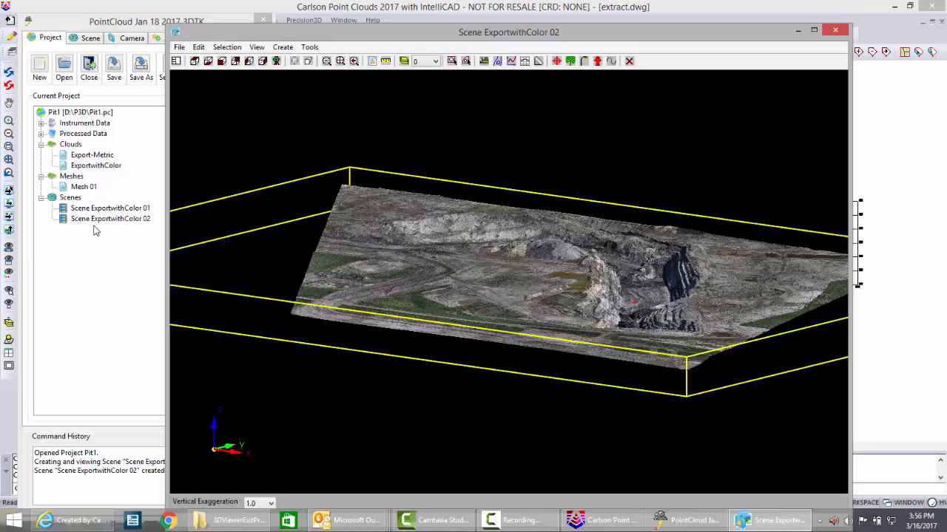
left_click(176, 61)
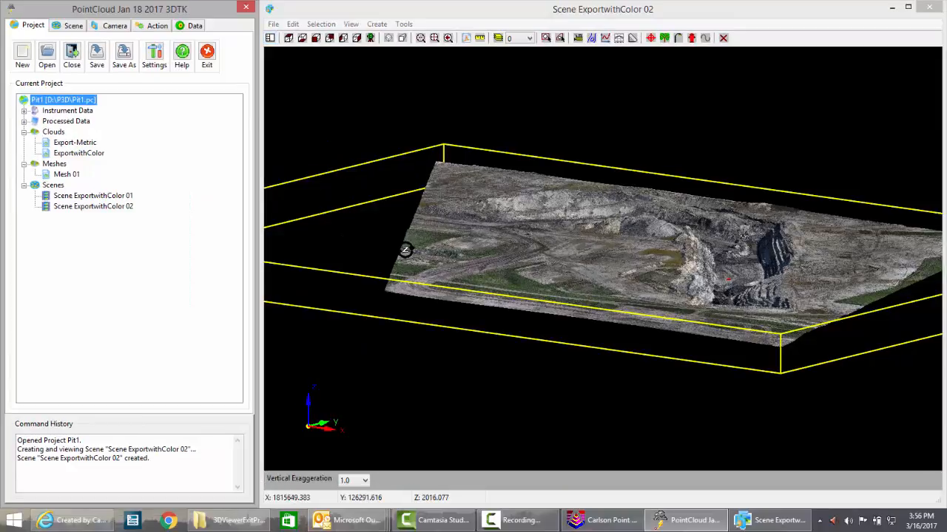
left_click_drag(710, 295, 669, 314)
left_click_drag(805, 370, 673, 321)
scroll(668, 368, "up", 10)
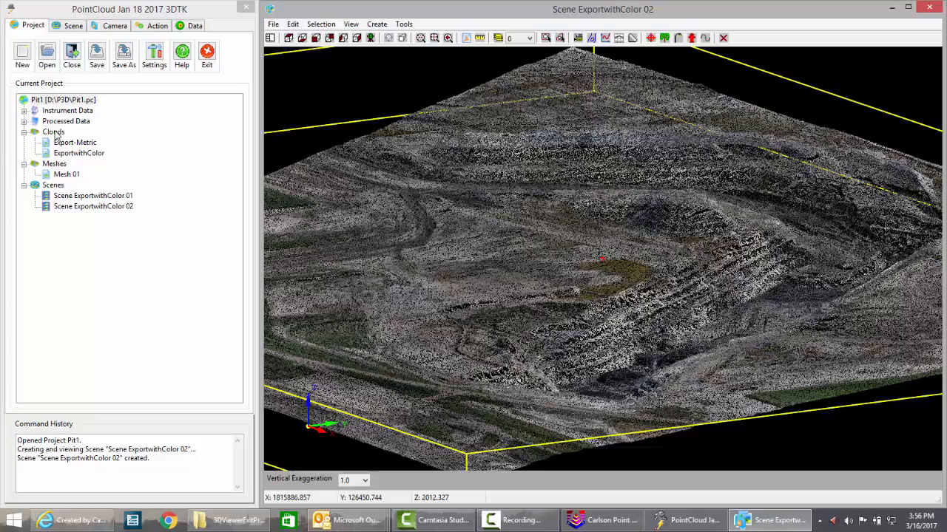
- Import the LIDAR file ChascoLAS.las into the project's clouds with conversion type None
right_click(56, 135)
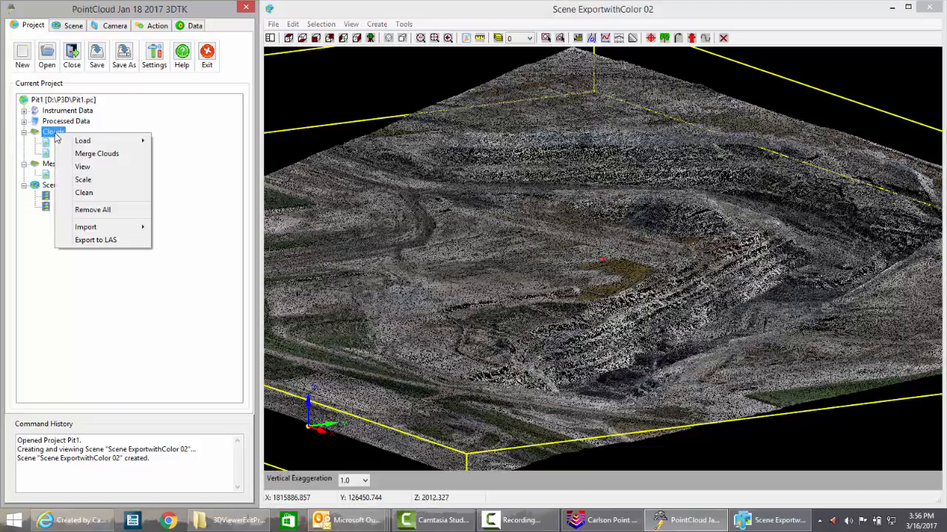
mouse_move(103, 229)
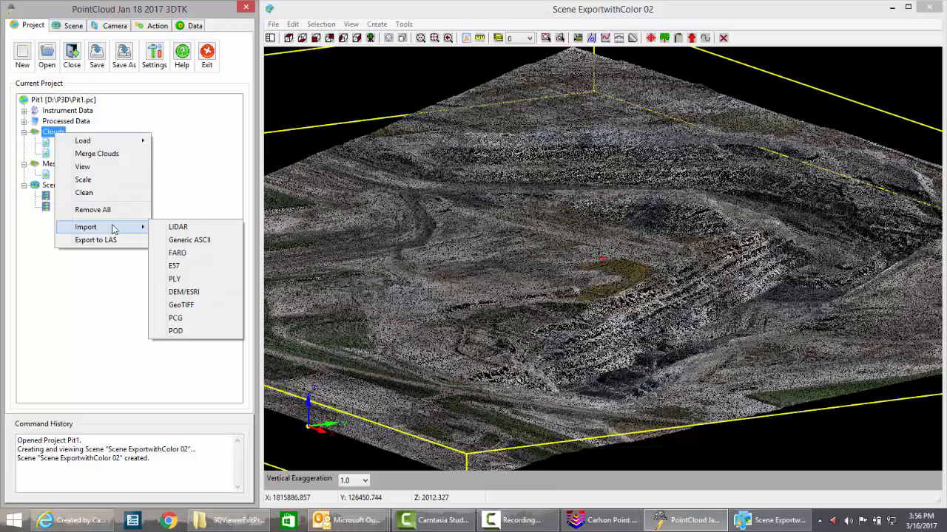
left_click(187, 228)
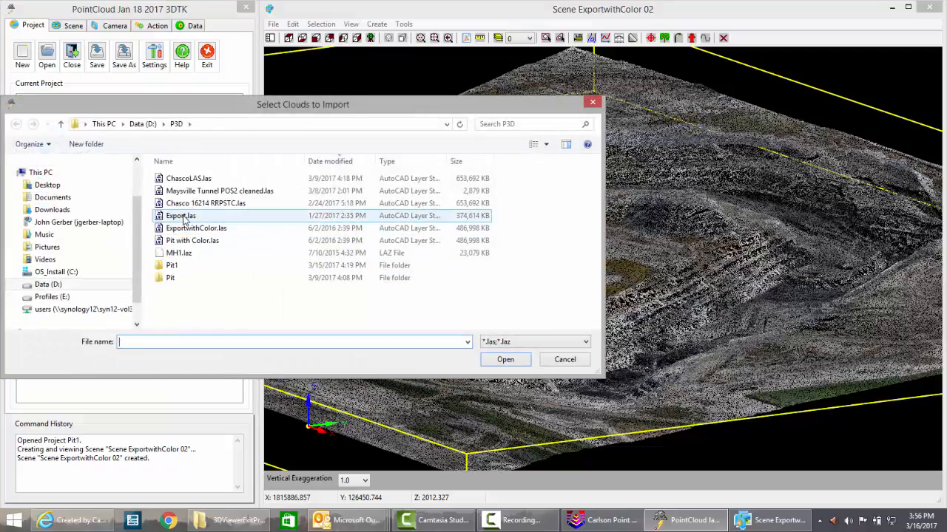
left_click(184, 216)
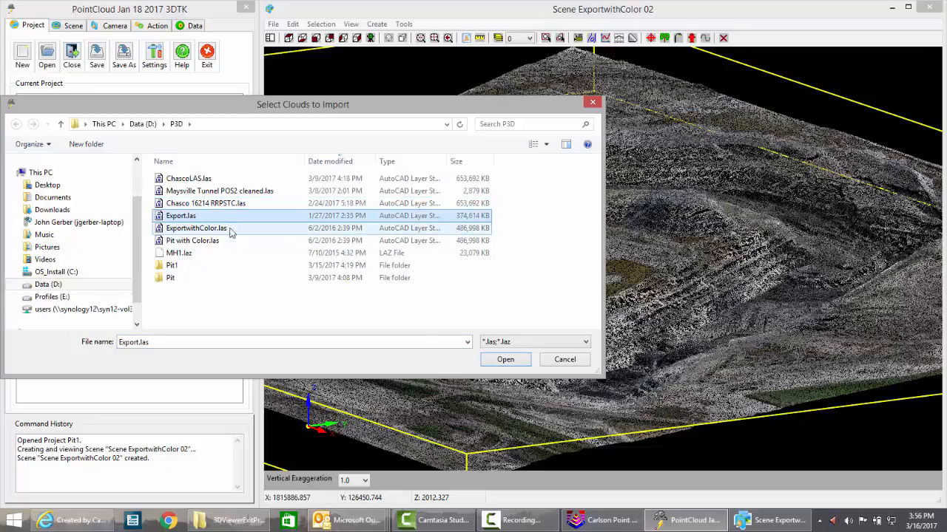
left_click(202, 182)
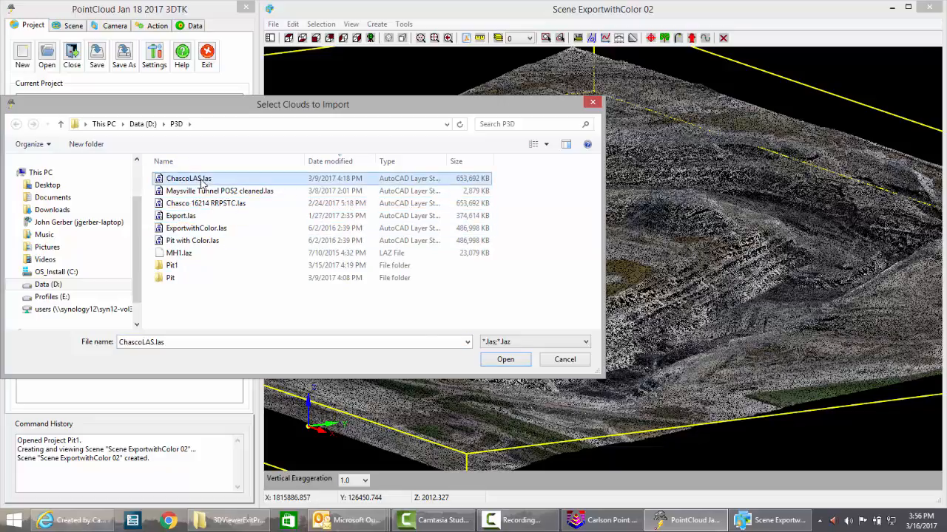
left_click(504, 360)
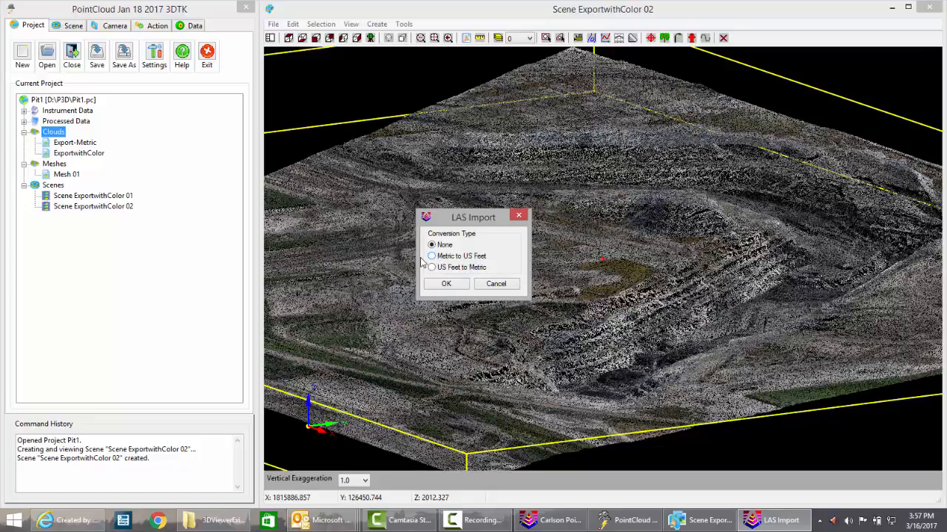
left_click(448, 285)
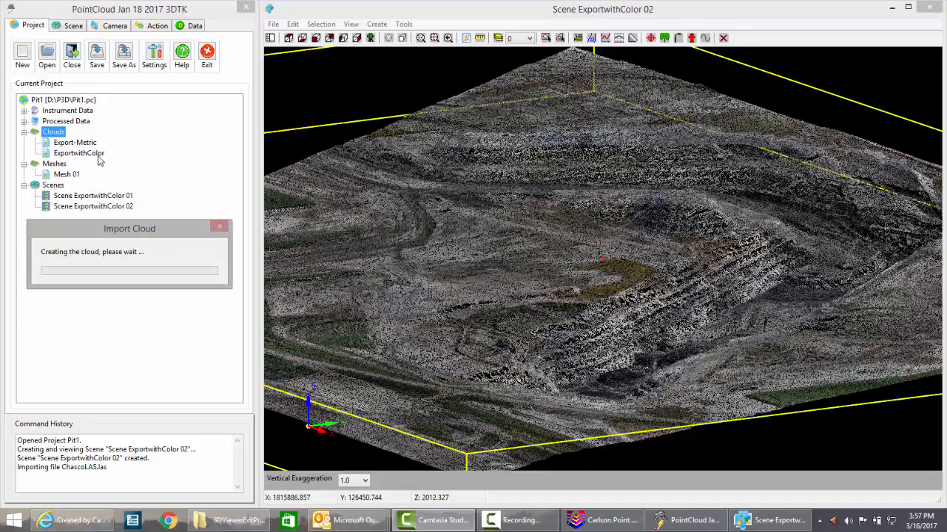
- View the ChascoLAS cloud in a new 3D scene with color category Color and type Direct
right_click(70, 146)
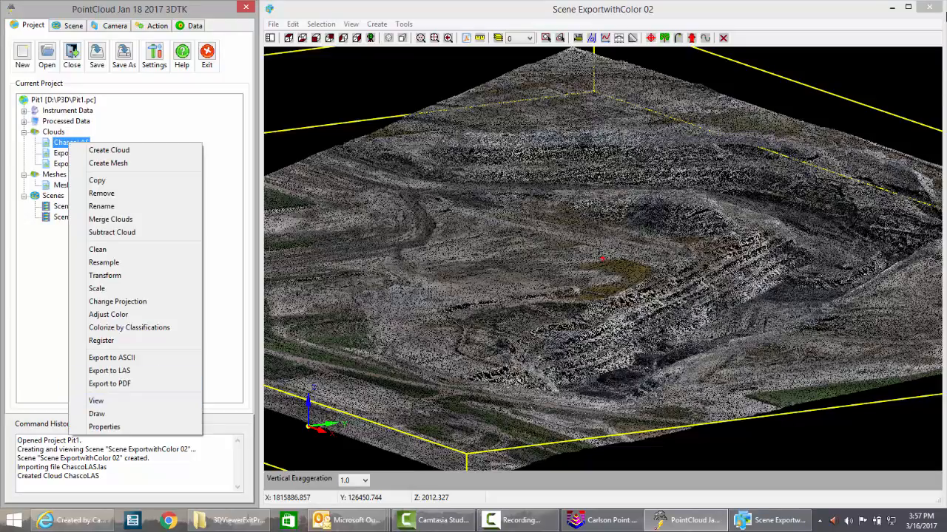
left_click(123, 403)
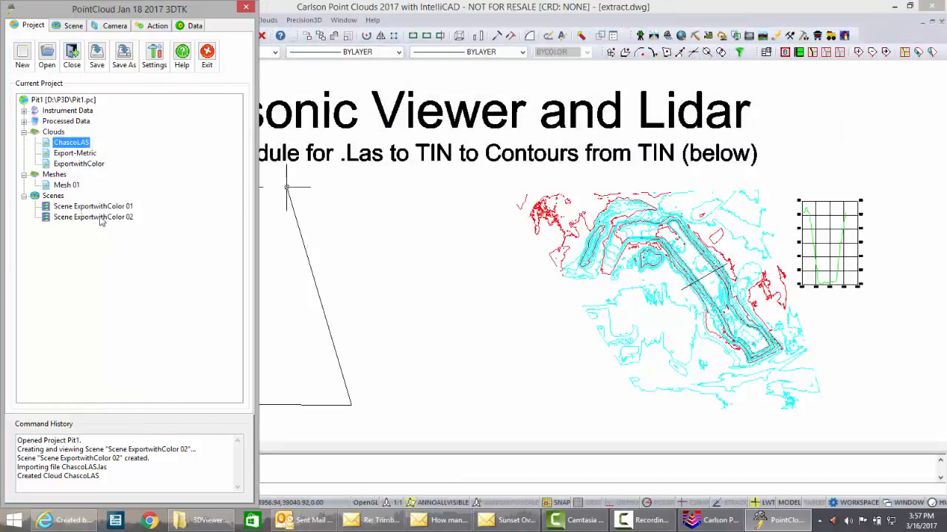
right_click(74, 145)
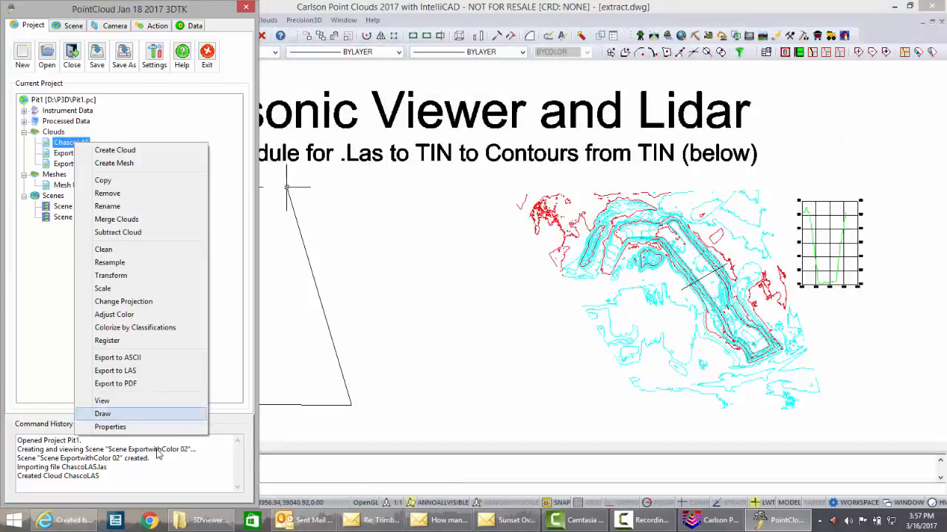
left_click(105, 401)
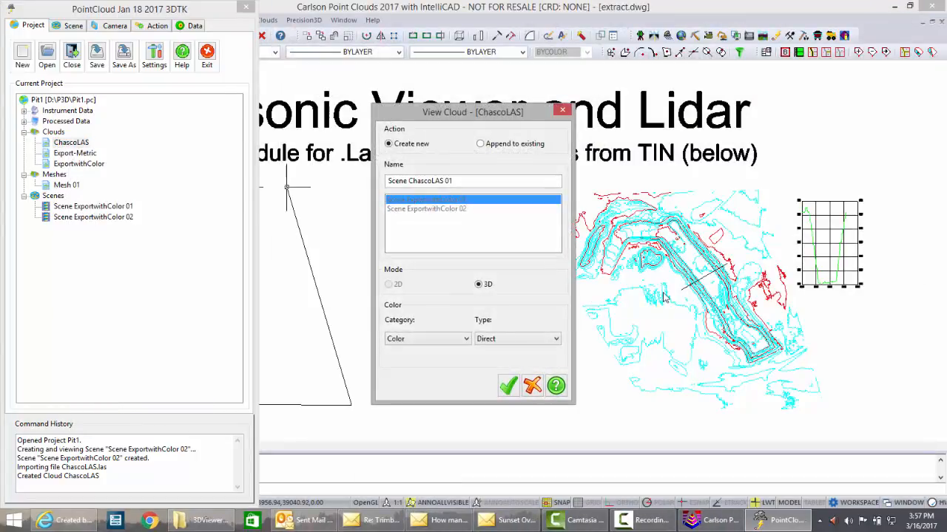
left_click(508, 385)
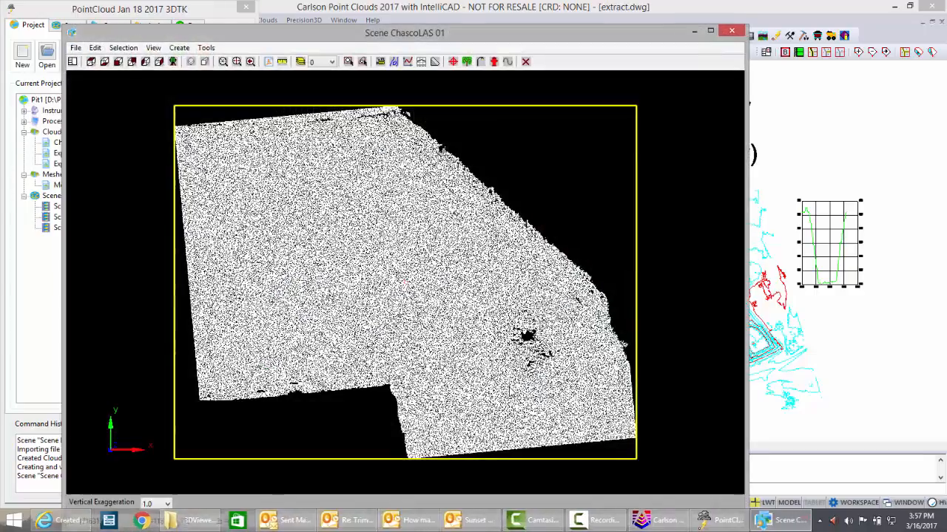
- Zoom the ChascoLAS scene in and out, then close its window
scroll(443, 292, "up", 3)
scroll(444, 292, "down", 3)
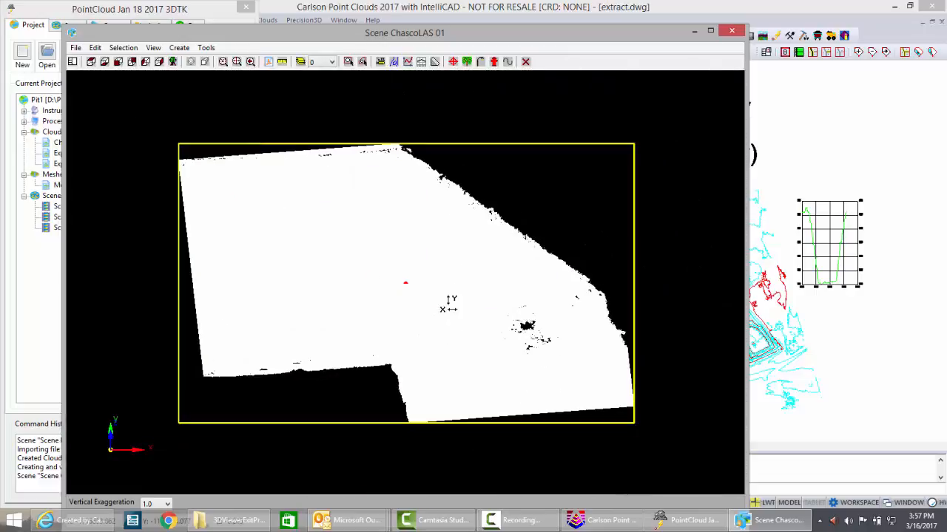
left_click(731, 31)
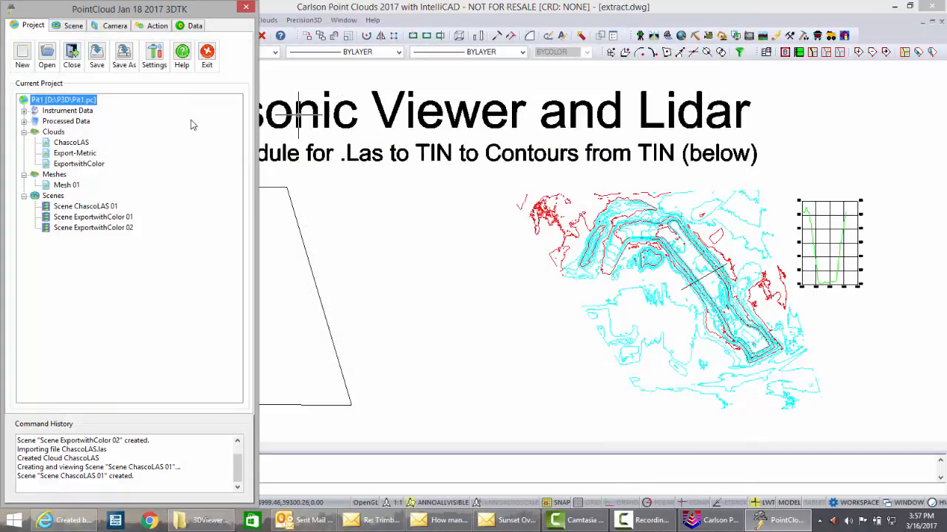
left_click(45, 133)
right_click(46, 133)
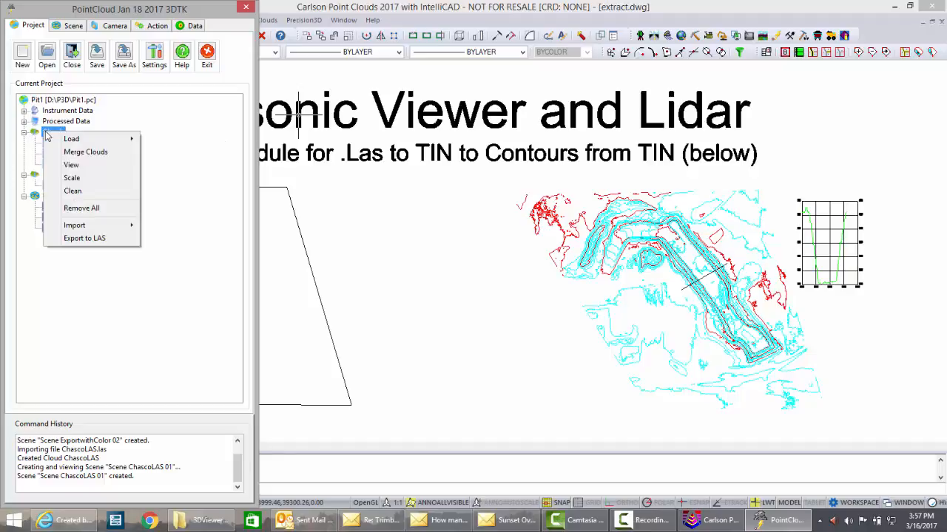
mouse_move(70, 140)
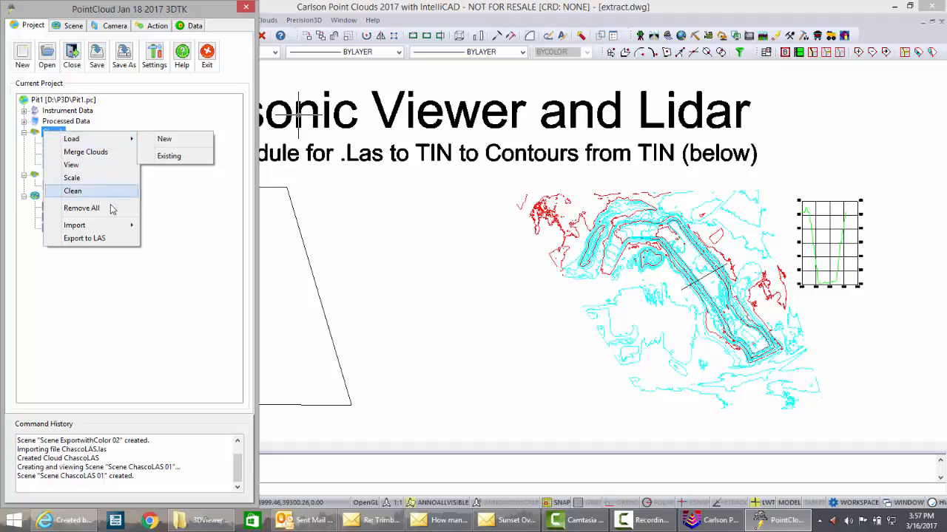
mouse_move(104, 228)
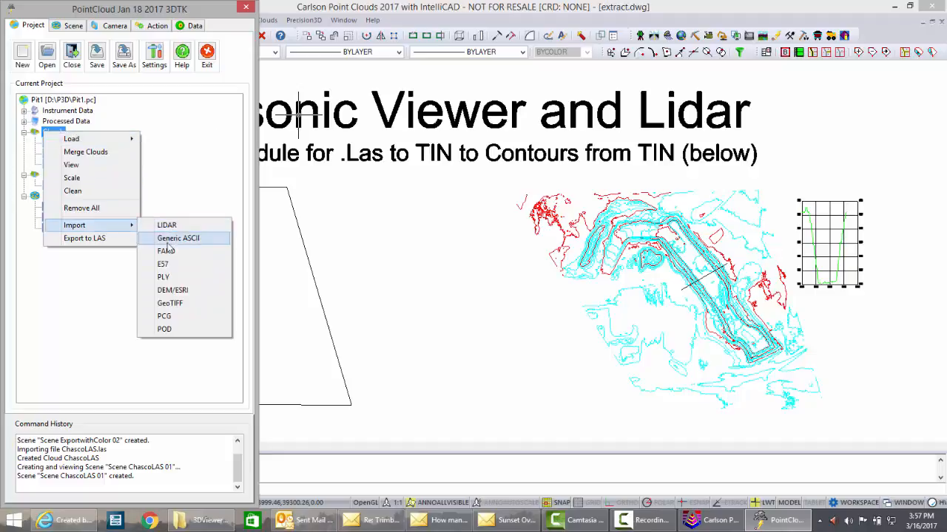
left_click(90, 305)
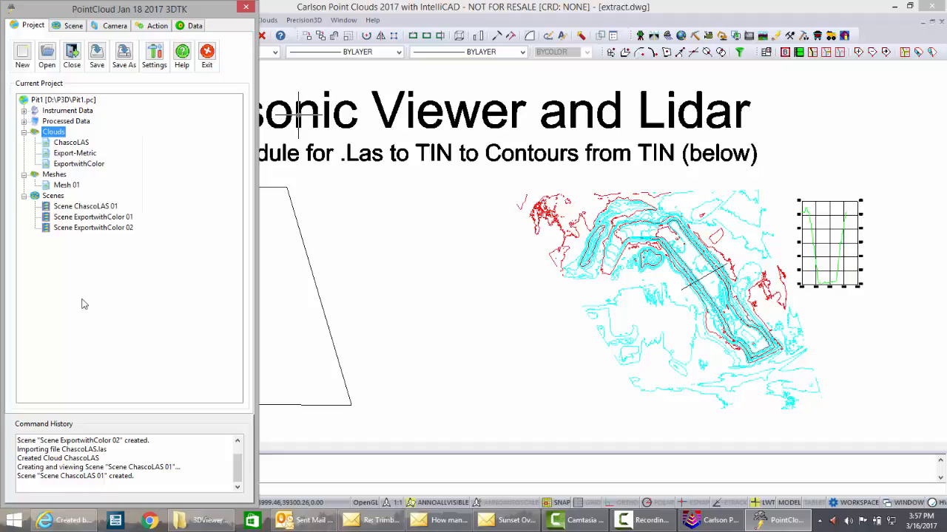
- Create a new mesh from the ExportwithColor cloud with a mesh vertex limit of 500,000
right_click(70, 167)
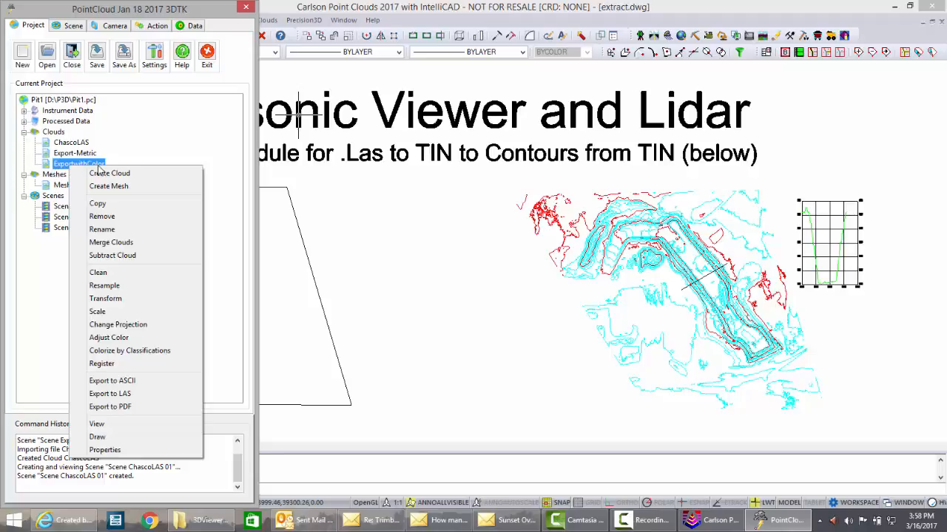
left_click(115, 187)
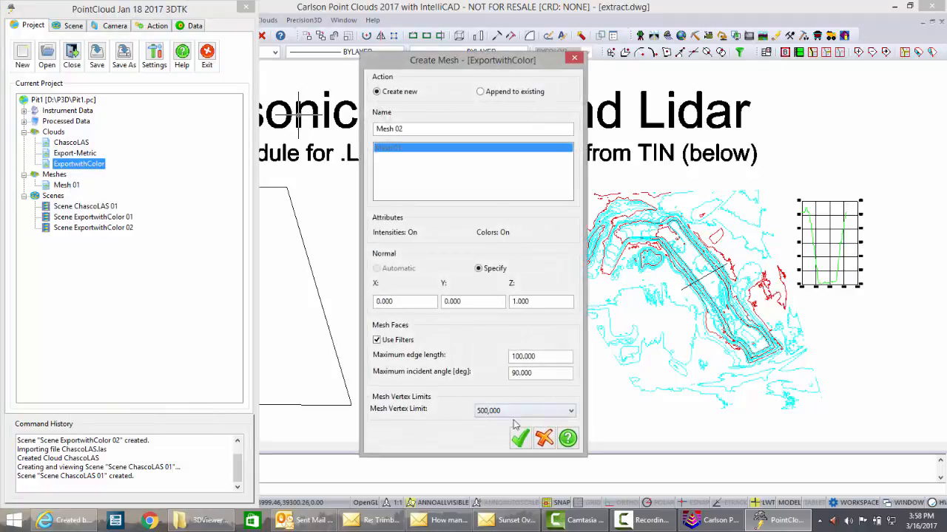
left_click(571, 411)
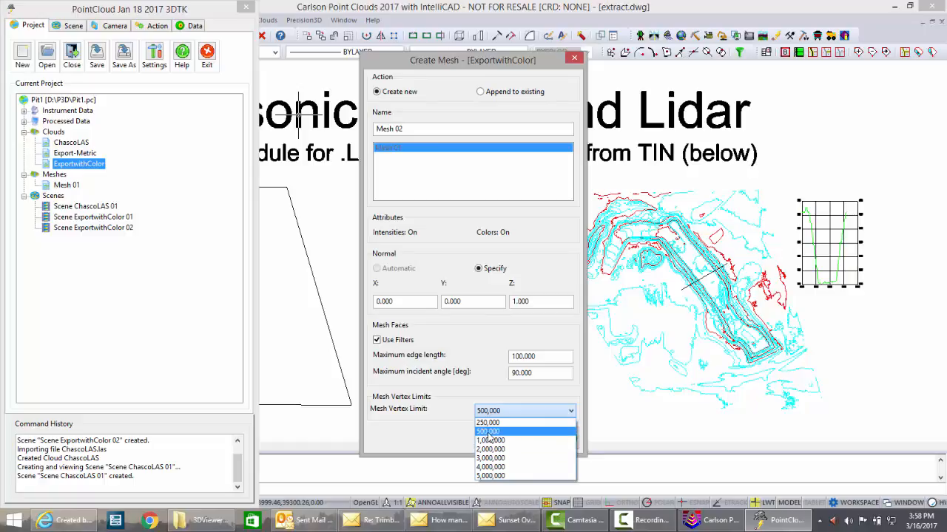
left_click(497, 432)
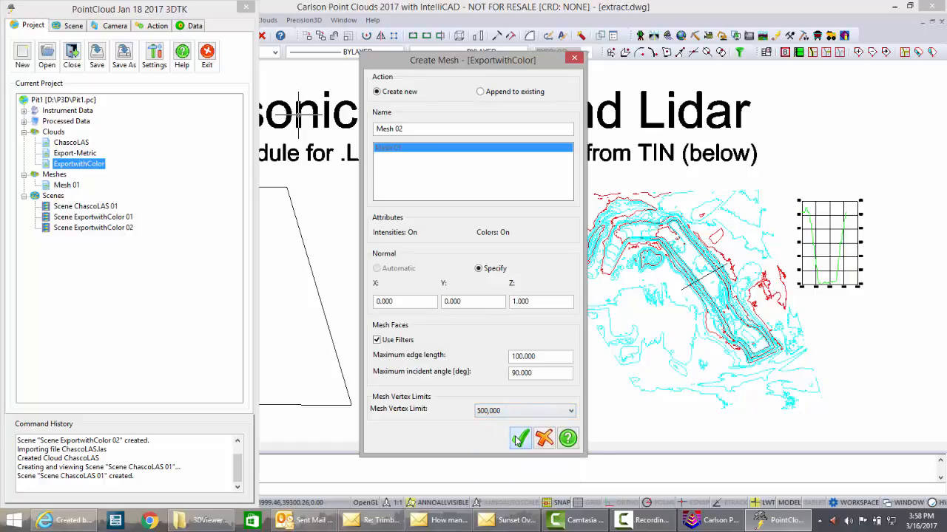
left_click(521, 440)
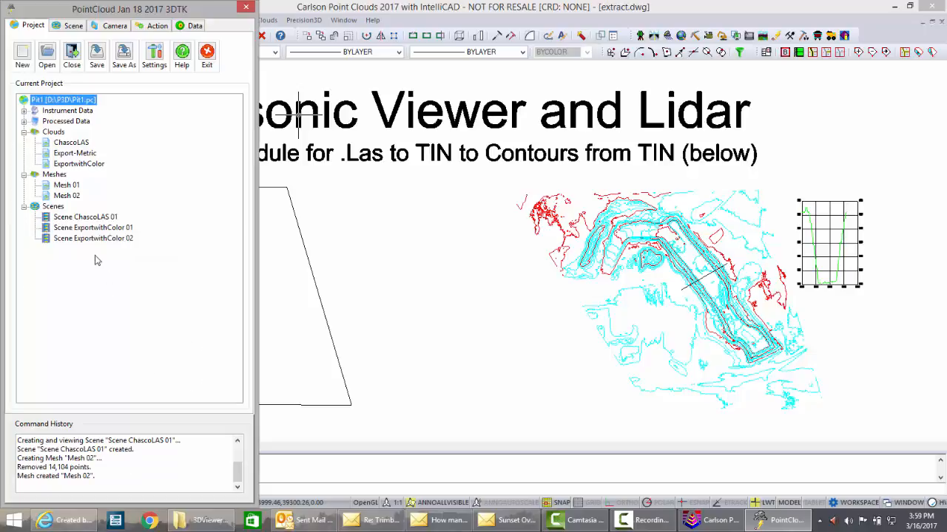
- Export the new mesh as a TIN file named 500KExtract2 in the D:\P3D\ folder
left_click(58, 198)
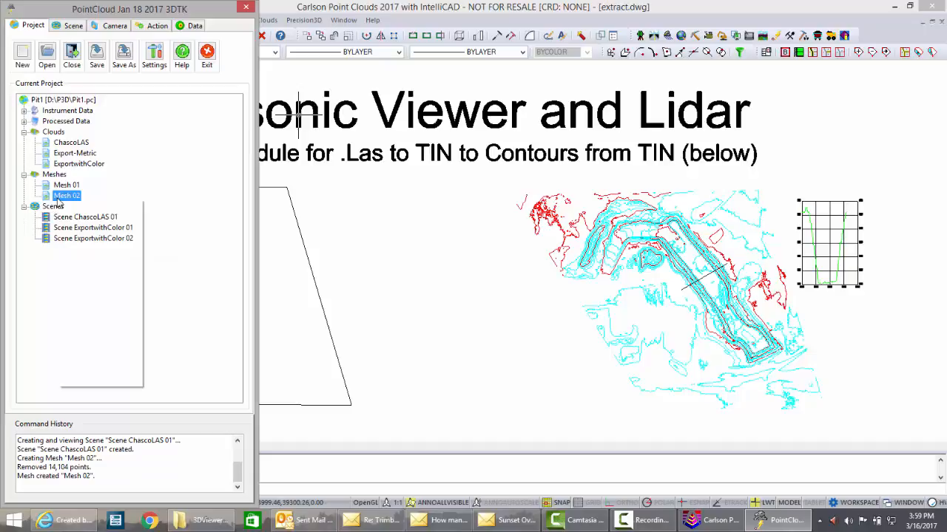
right_click(57, 198)
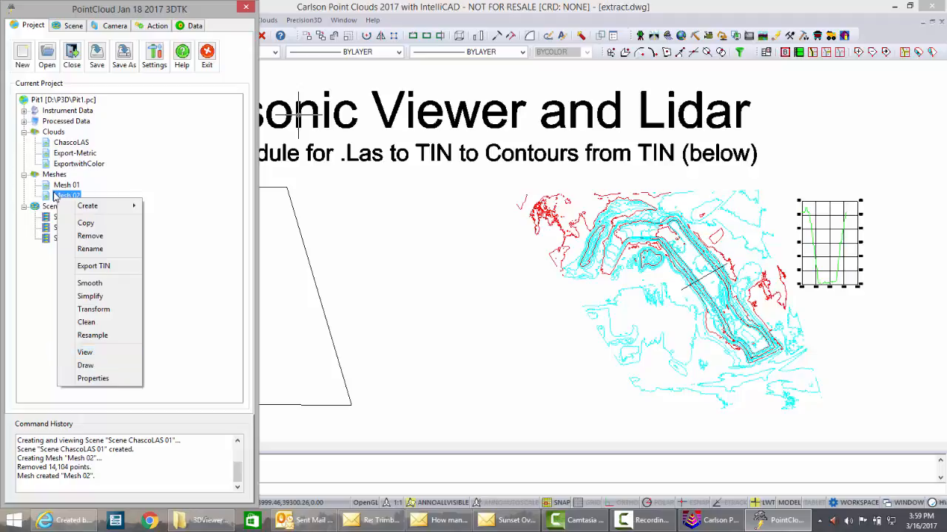
mouse_move(105, 210)
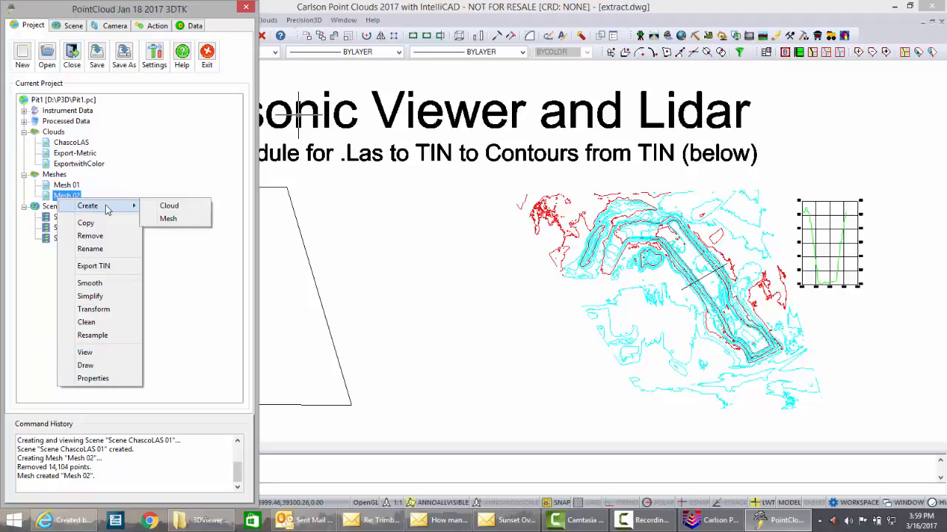
left_click(107, 268)
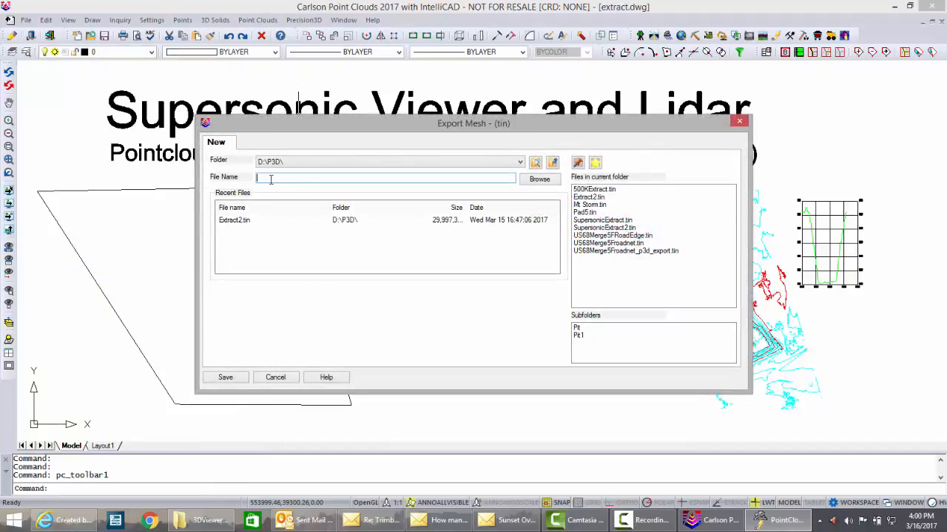
type("500K")
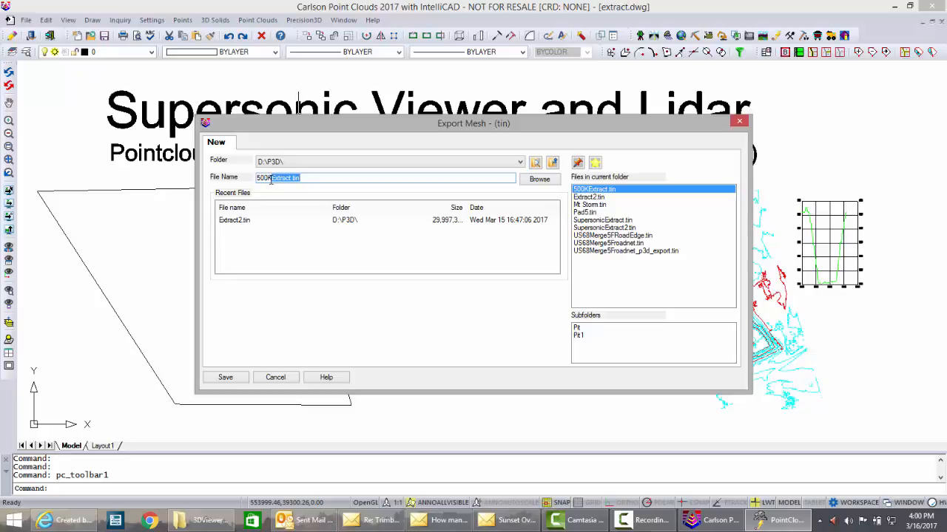
type("Extract2")
left_click(227, 379)
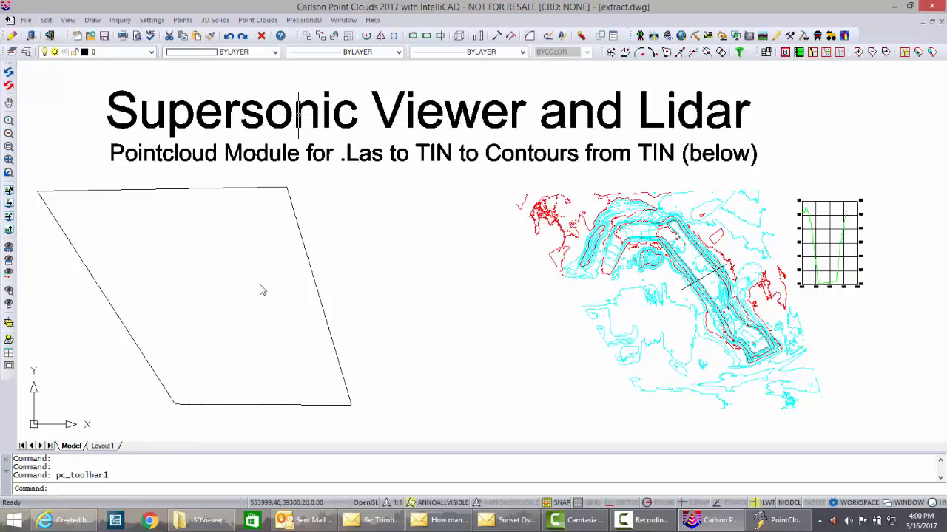
- Switch back to the point cloud project window and exit the program
key("alt+Tab")
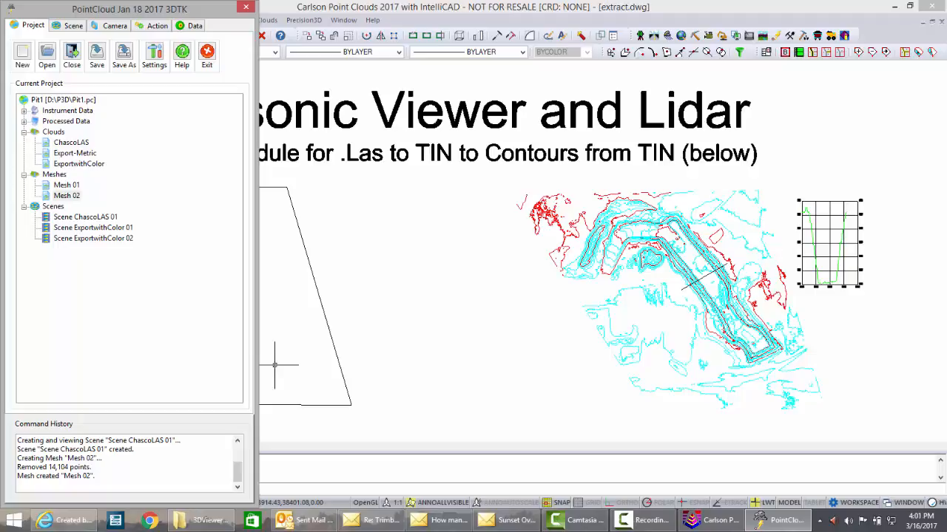
left_click(207, 53)
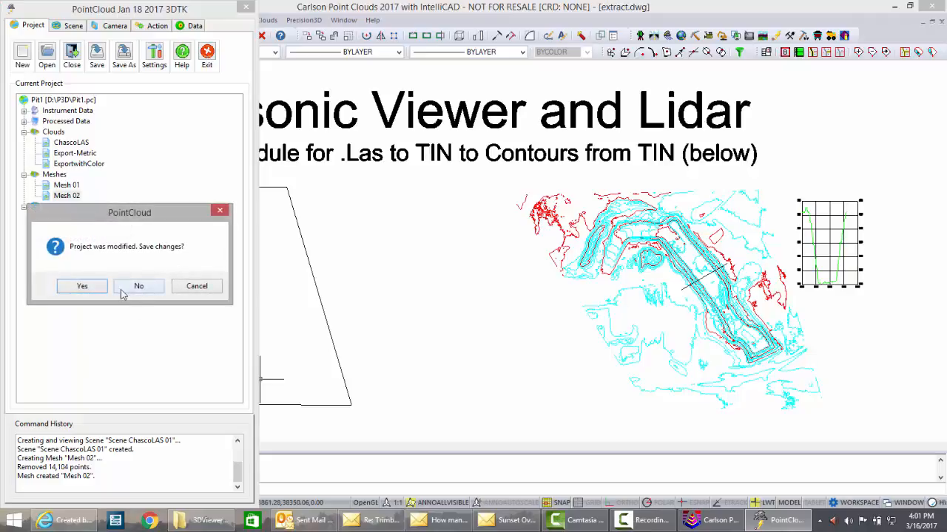